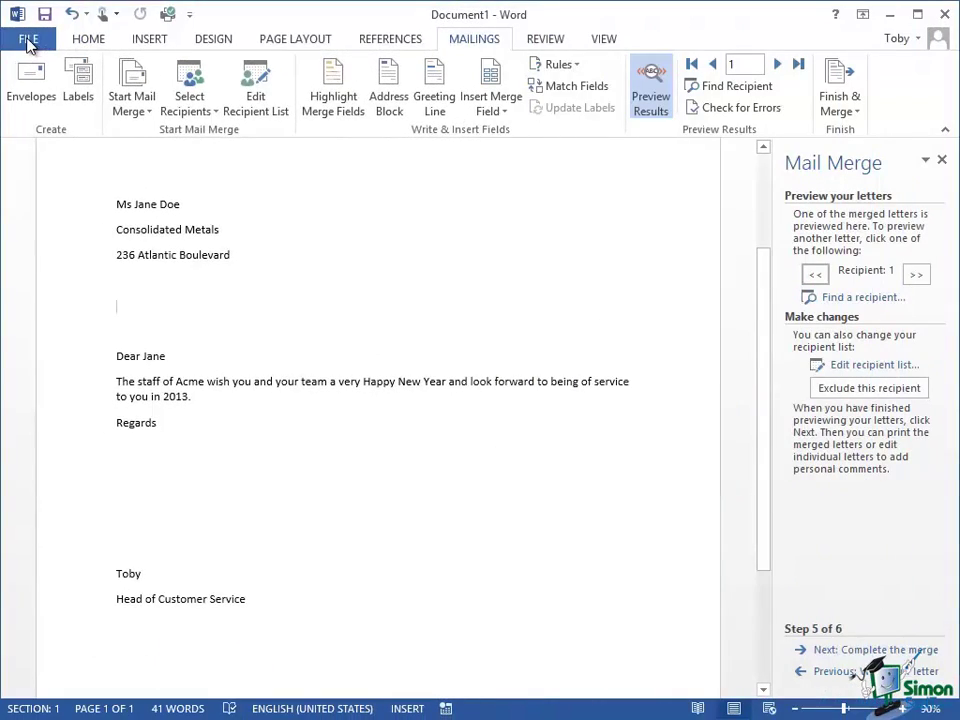
- Save the letter as ssi-word2013-example-16.docx in the SSI-Word-Example-Files folder on the computer
{"action": "left_click", "coordinate": [27, 40]}
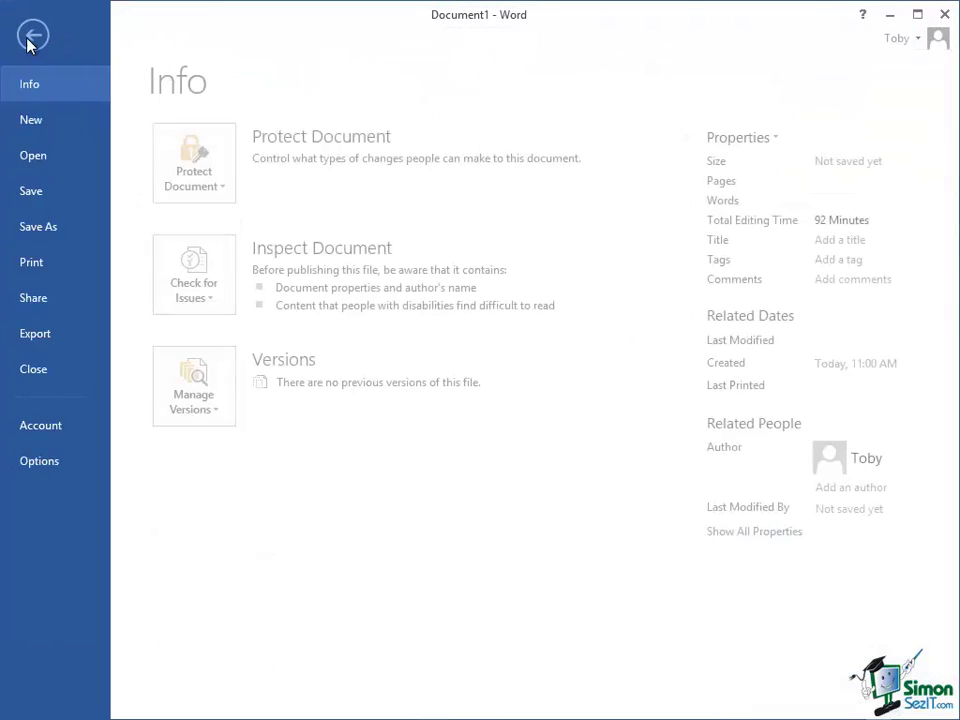
{"action": "left_click", "coordinate": [50, 227]}
{"action": "left_click", "coordinate": [242, 220]}
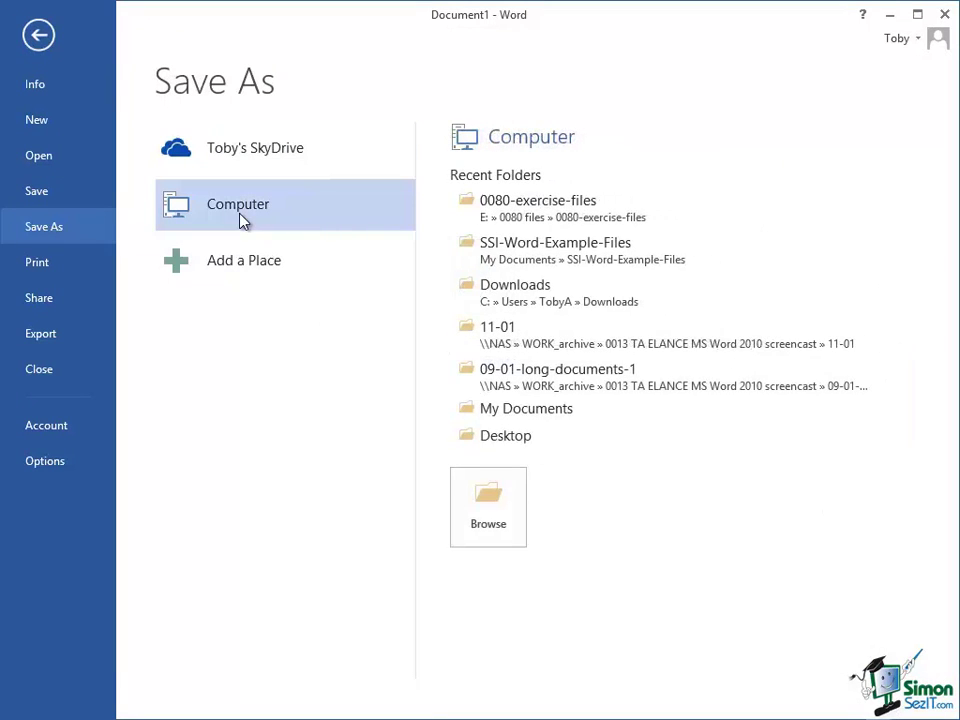
{"action": "left_click", "coordinate": [604, 254]}
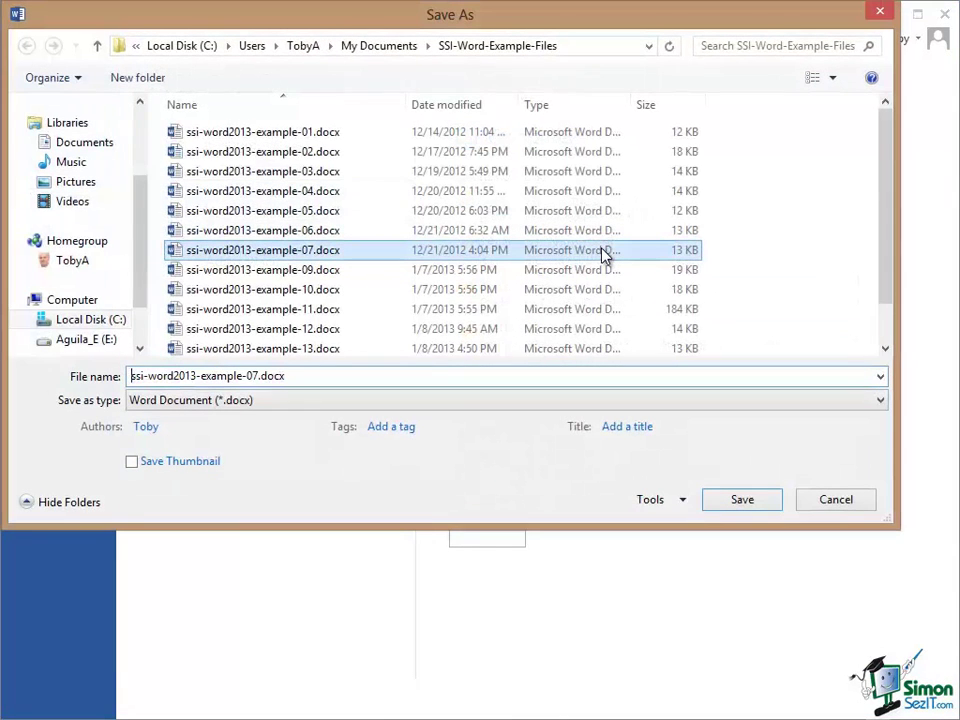
{"action": "left_click_drag", "start_coordinate": [885, 231], "coordinate": [893, 321]}
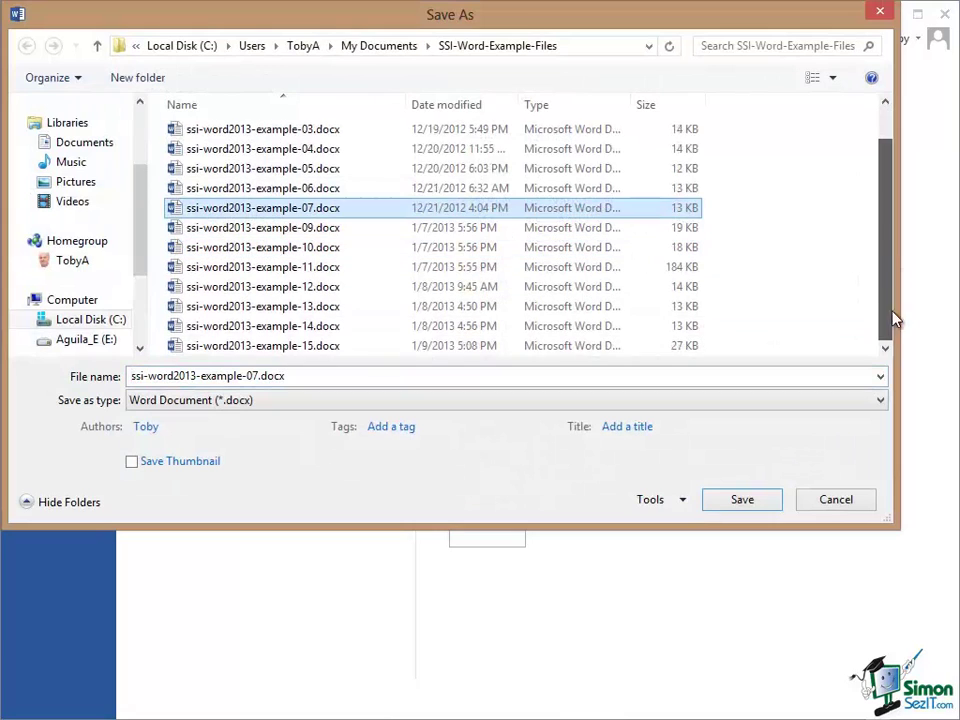
{"action": "left_click", "coordinate": [332, 346]}
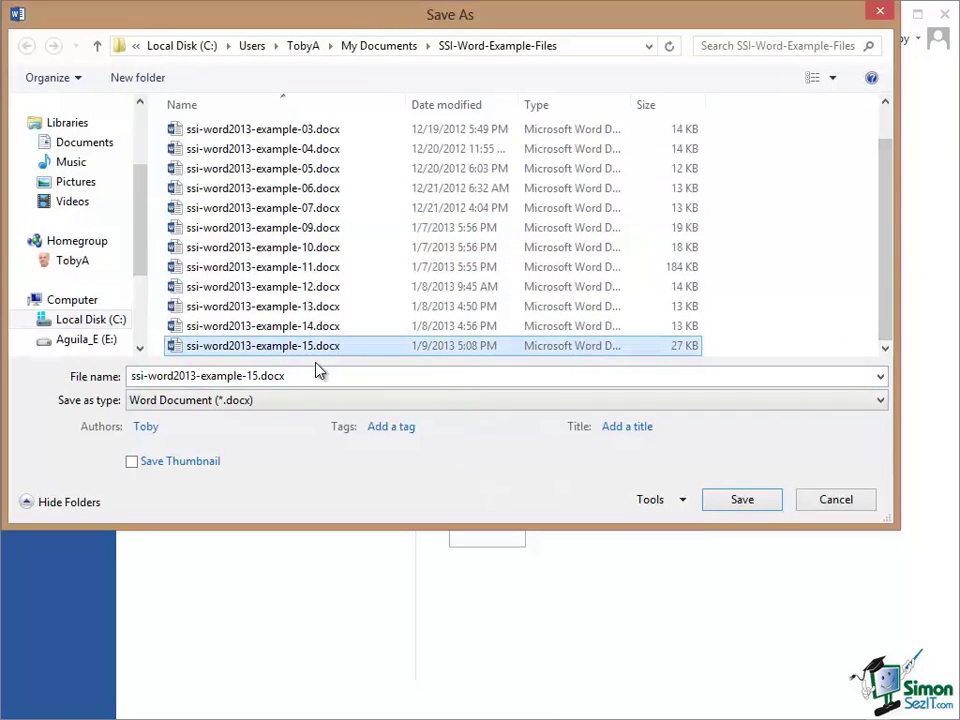
{"action": "left_click", "coordinate": [258, 376]}
{"action": "left_click", "coordinate": [258, 376]}
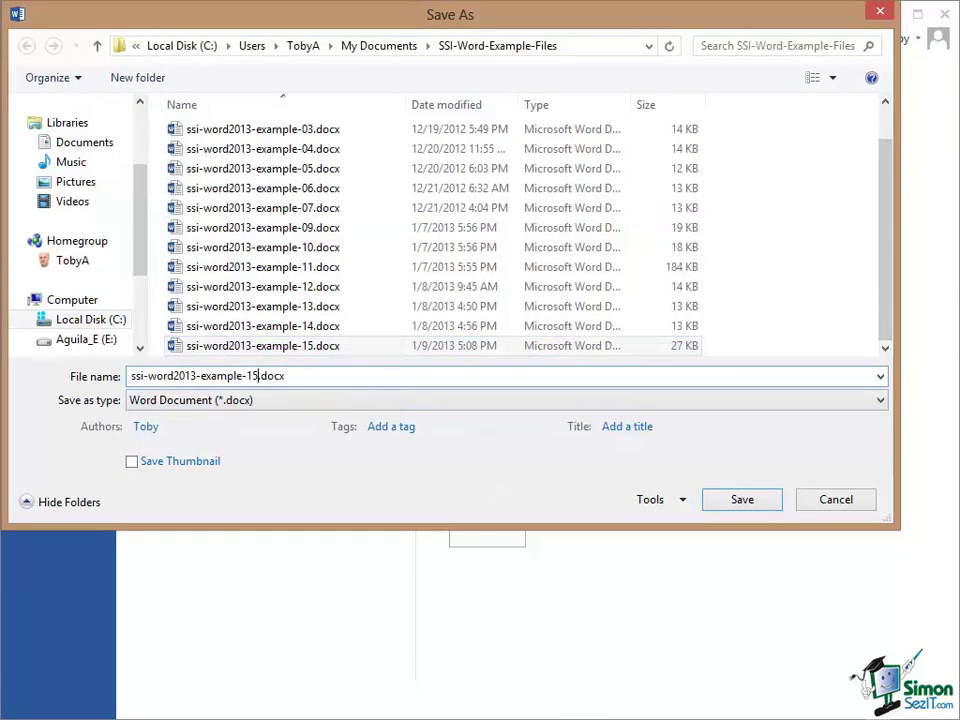
{"action": "key", "text": "BackSpace"}
{"action": "type", "text": "6"}
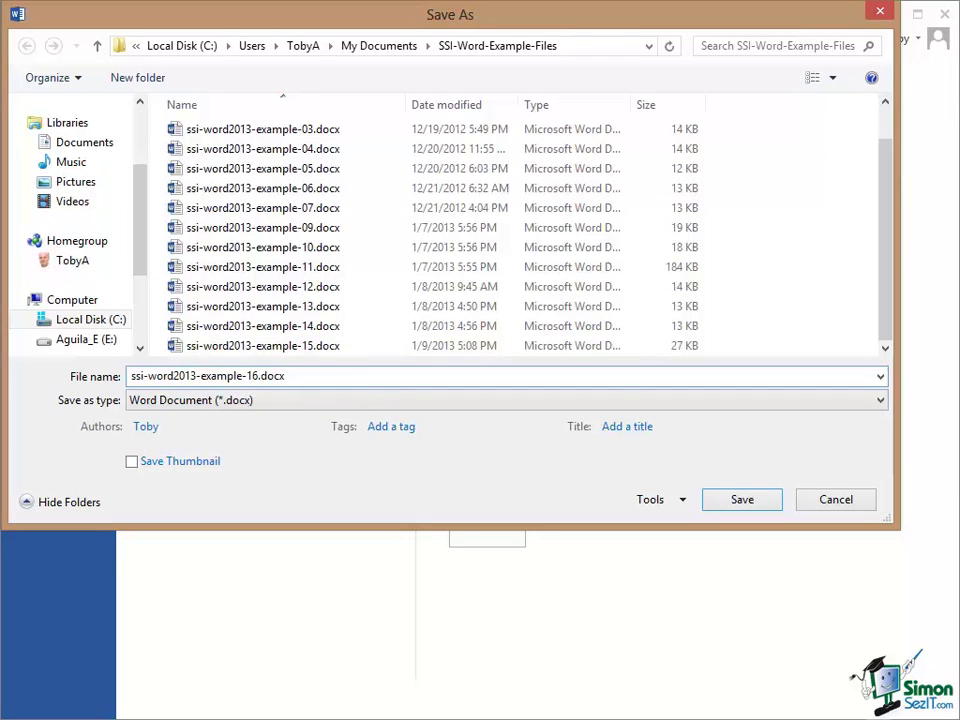
{"action": "left_click", "coordinate": [750, 508]}
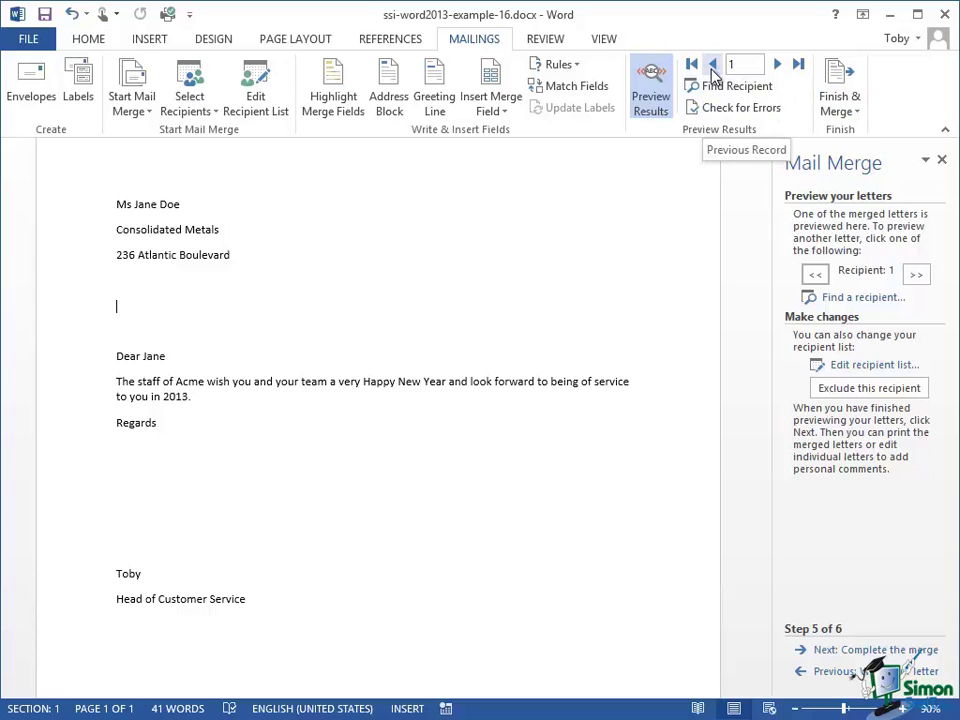
- Preview the merged letters for recipients 2 and 3 and advance the mail merge wizard to completing the merge
{"action": "left_click", "coordinate": [917, 278]}
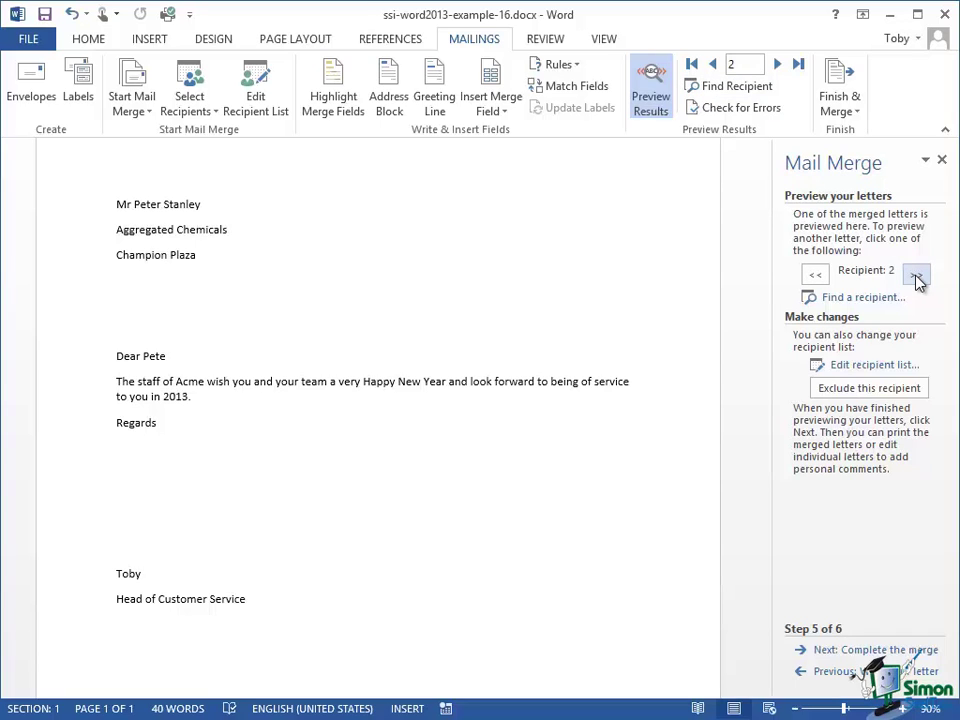
{"action": "left_click", "coordinate": [917, 278]}
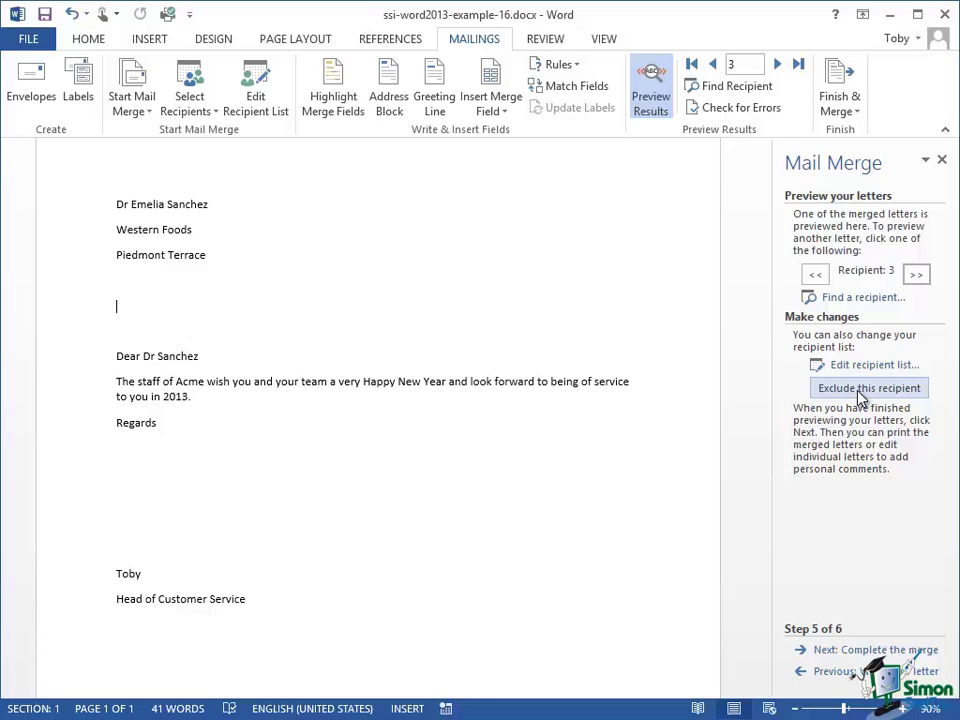
{"action": "left_click", "coordinate": [870, 650]}
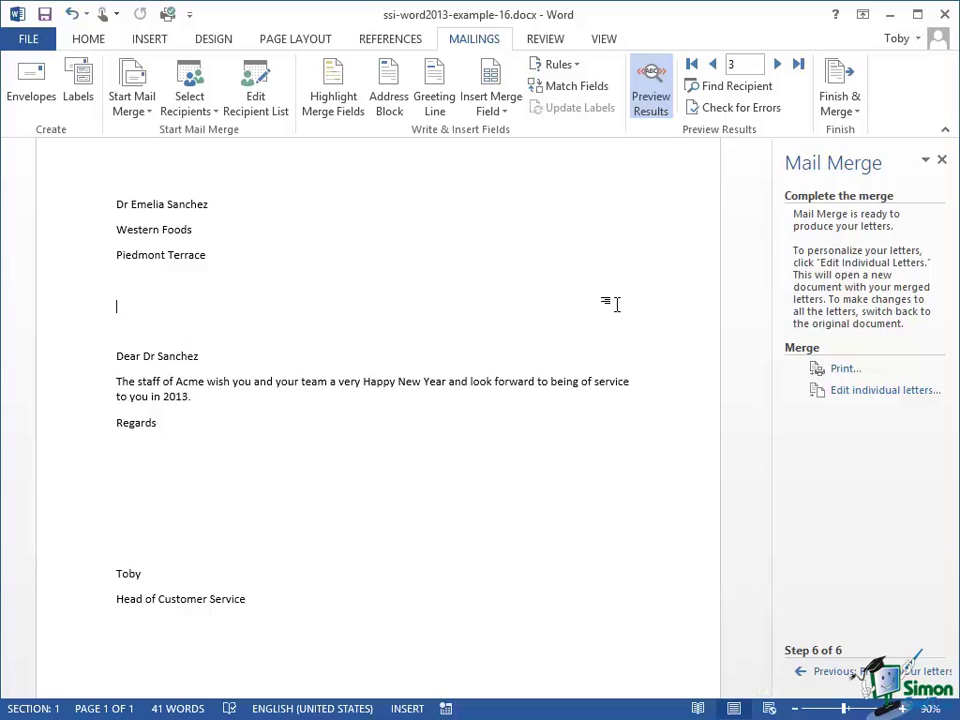
{"action": "left_click", "coordinate": [842, 372]}
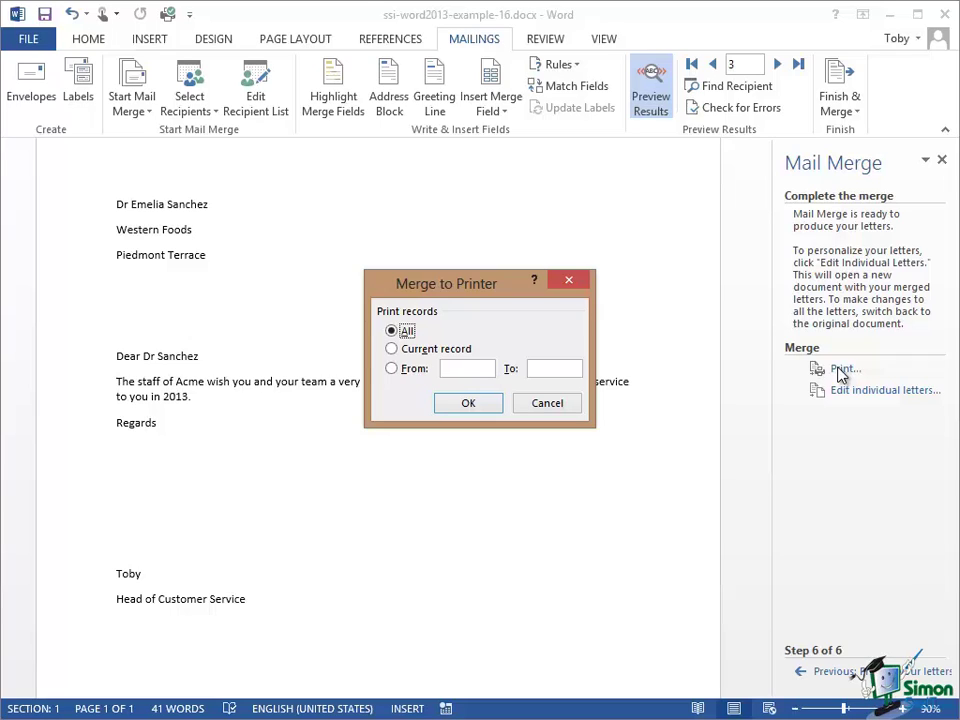
{"action": "left_click", "coordinate": [392, 351]}
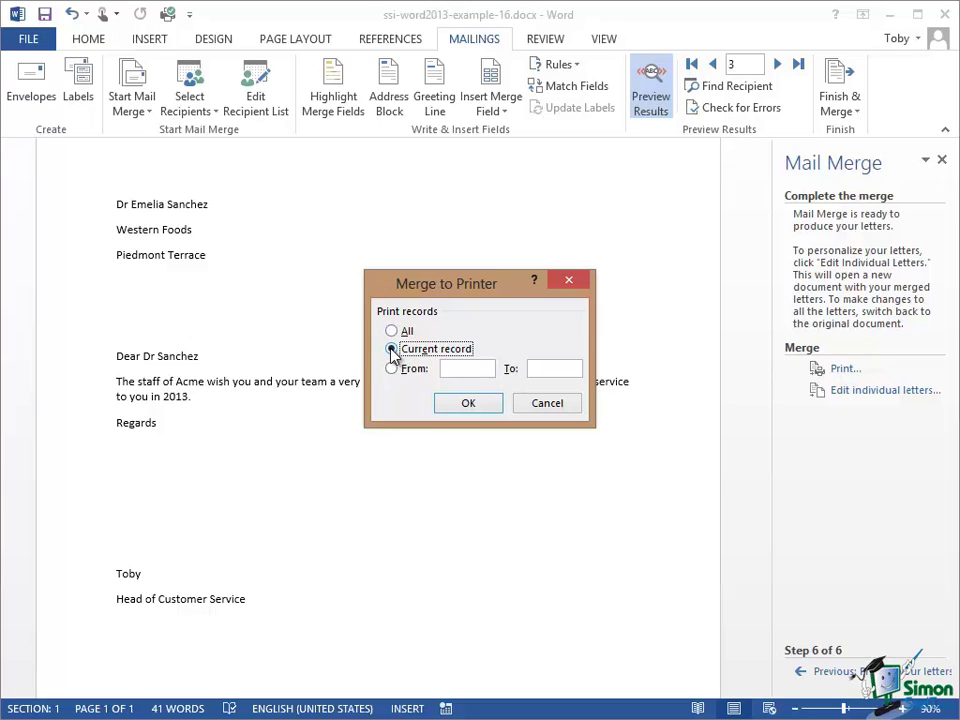
{"action": "left_click", "coordinate": [392, 369]}
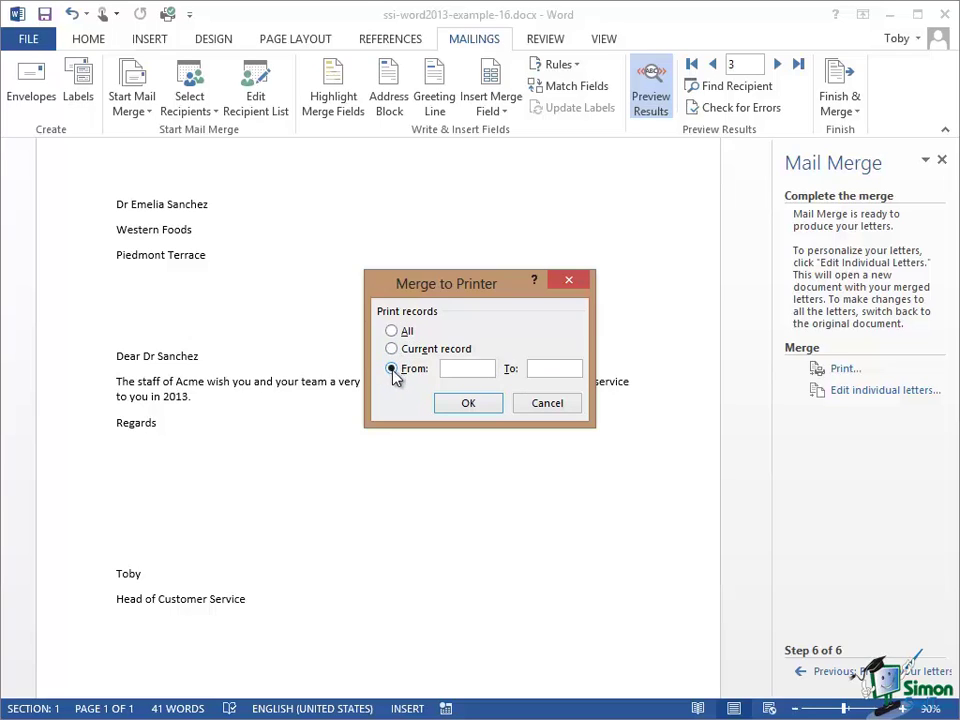
{"action": "left_click", "coordinate": [464, 369]}
{"action": "left_click", "coordinate": [547, 405]}
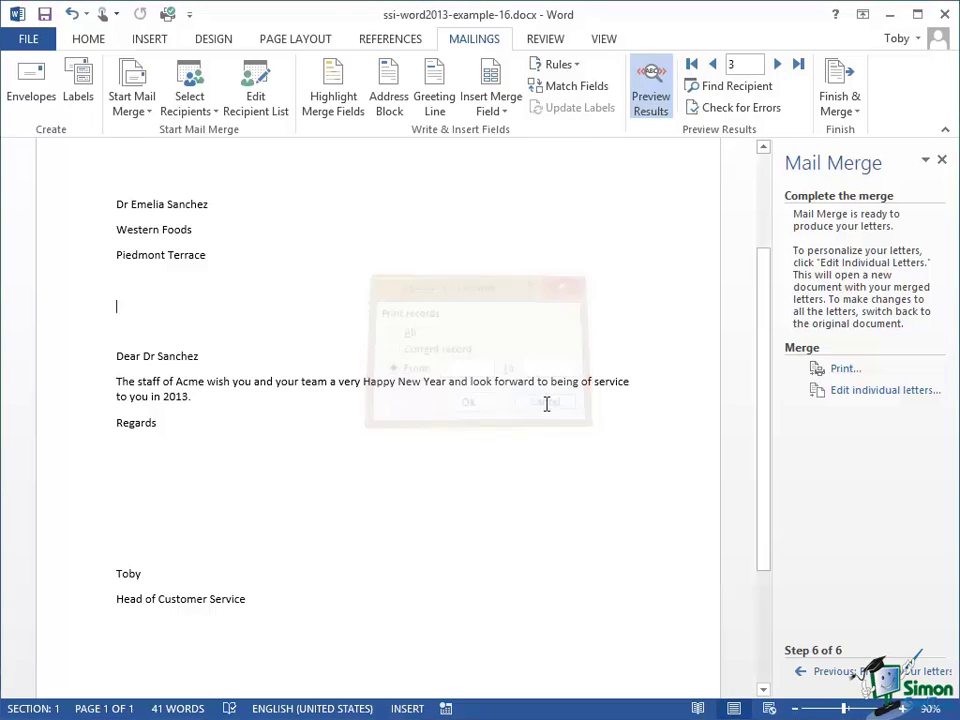
{"action": "left_click", "coordinate": [871, 393]}
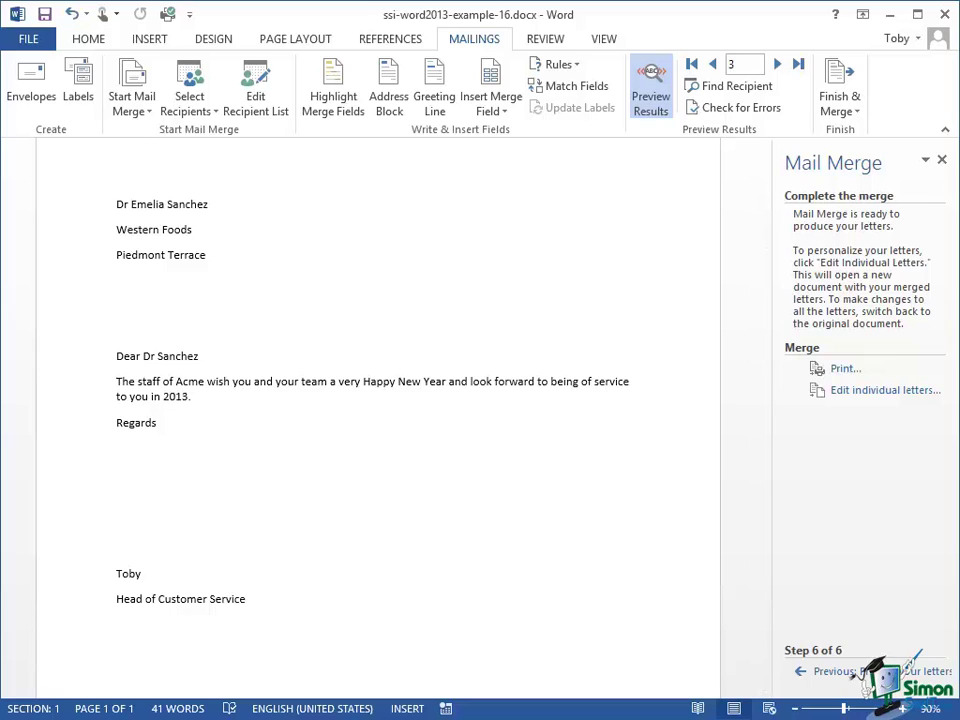
- Dismiss the Mail Merge wizard and close the merge letter, saving its changes
{"action": "left_click", "coordinate": [942, 162]}
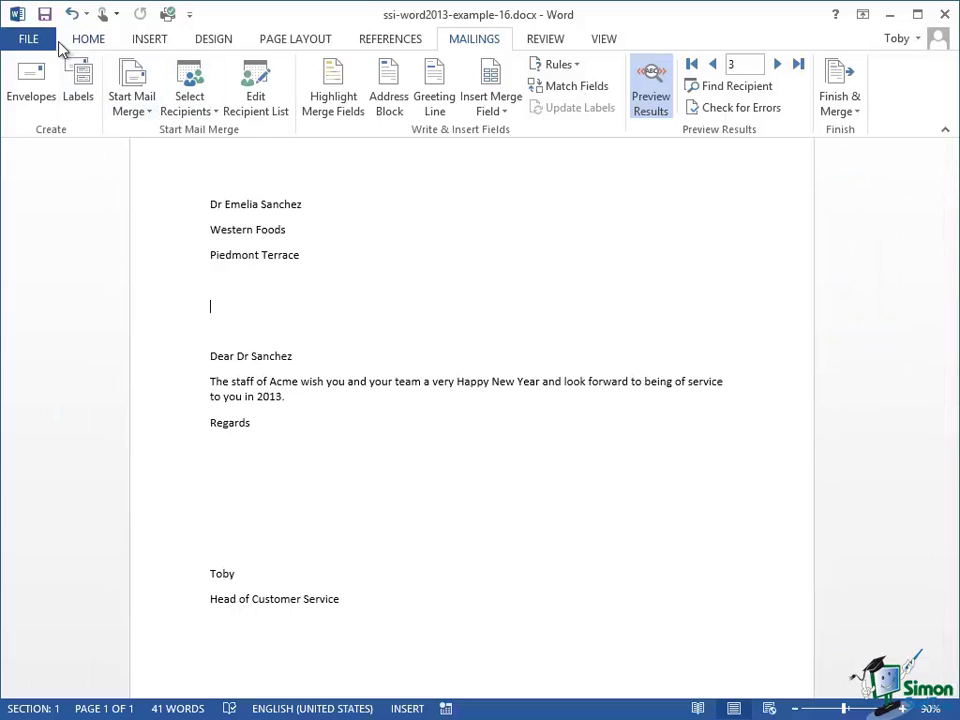
{"action": "left_click", "coordinate": [20, 40]}
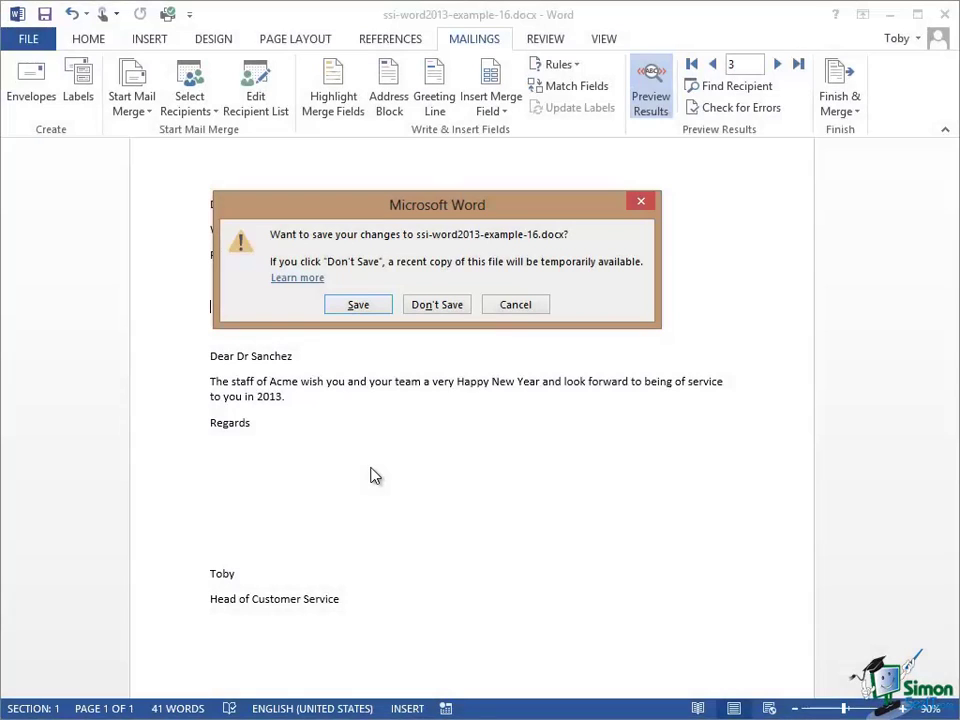
{"action": "left_click", "coordinate": [359, 305]}
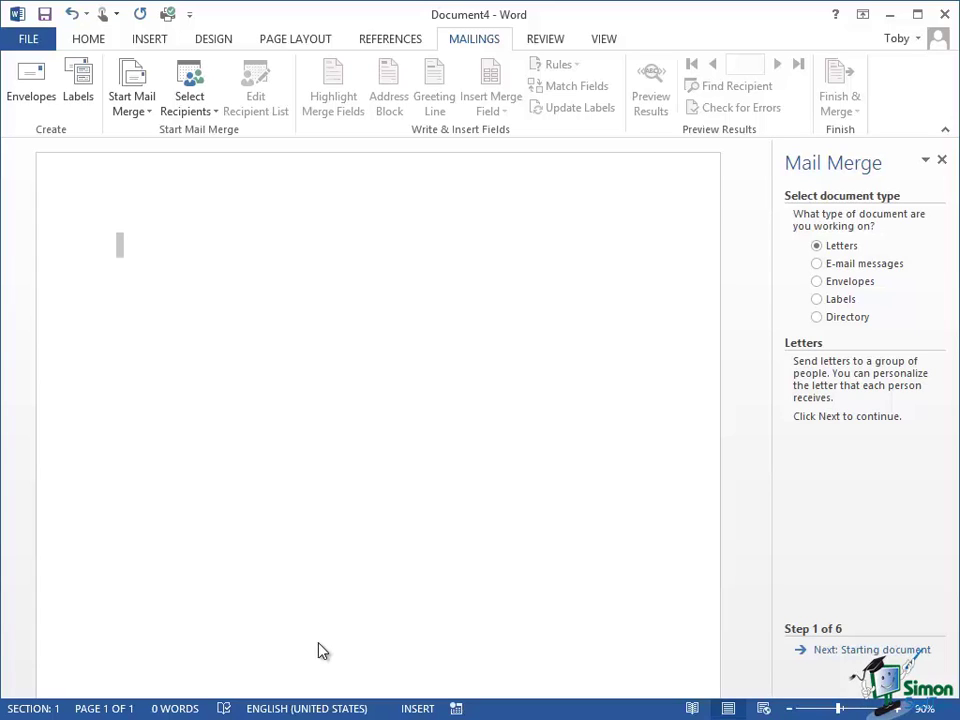
- In the new letters mail merge, choose to start from a template and open the template selection
{"action": "left_click", "coordinate": [862, 651]}
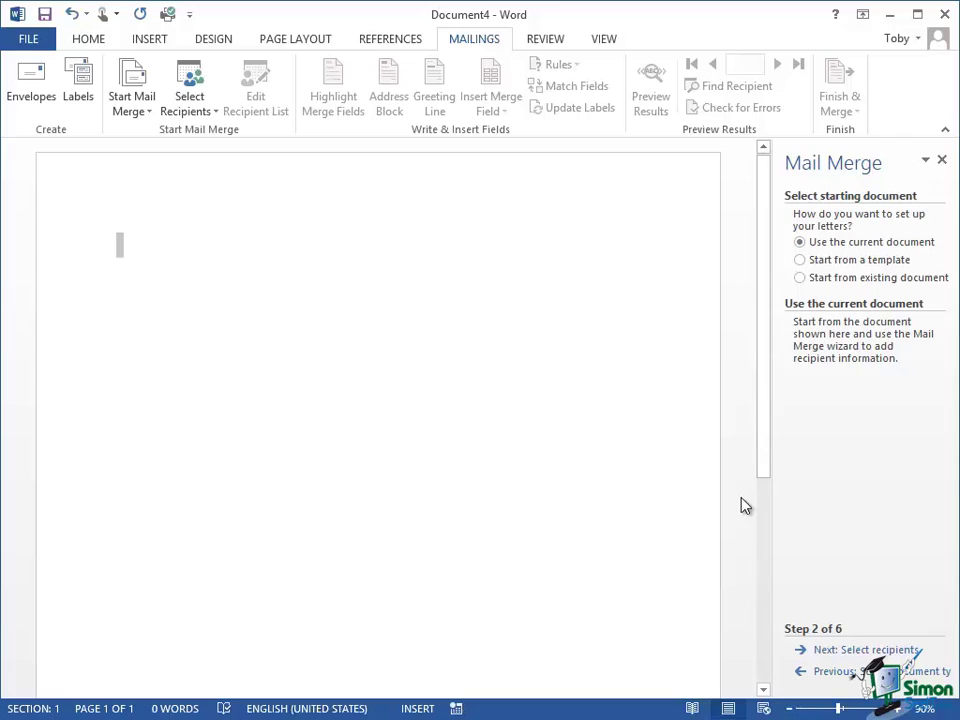
{"action": "left_click", "coordinate": [800, 262]}
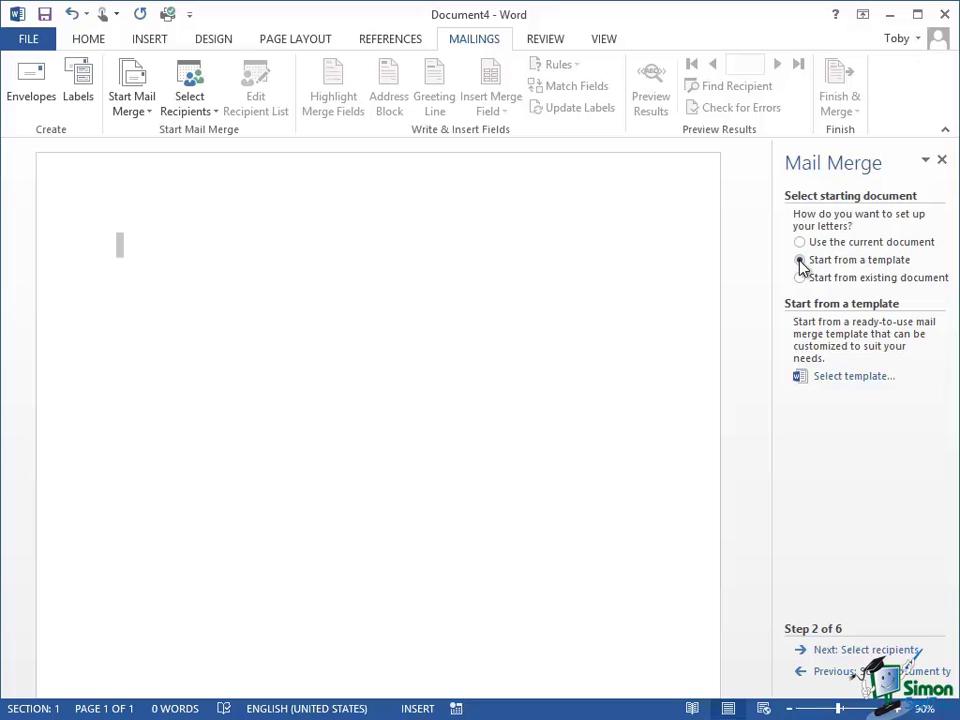
{"action": "left_click", "coordinate": [843, 380]}
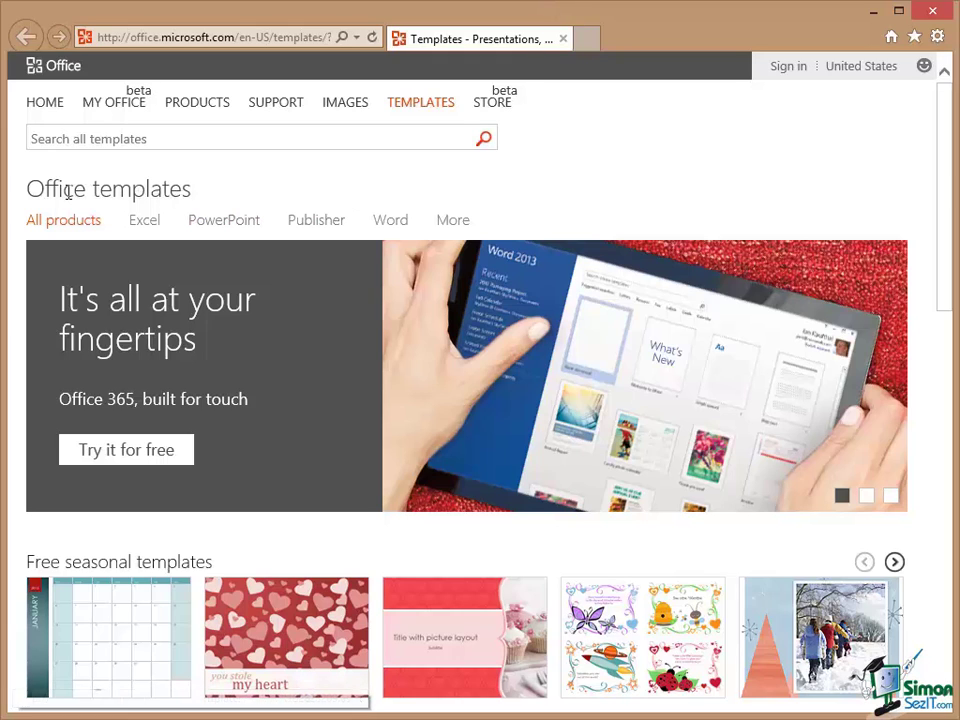
- Switch to the Office templates site in Internet Explorer and search the Word templates for "mail merge"
{"action": "left_click", "coordinate": [400, 231]}
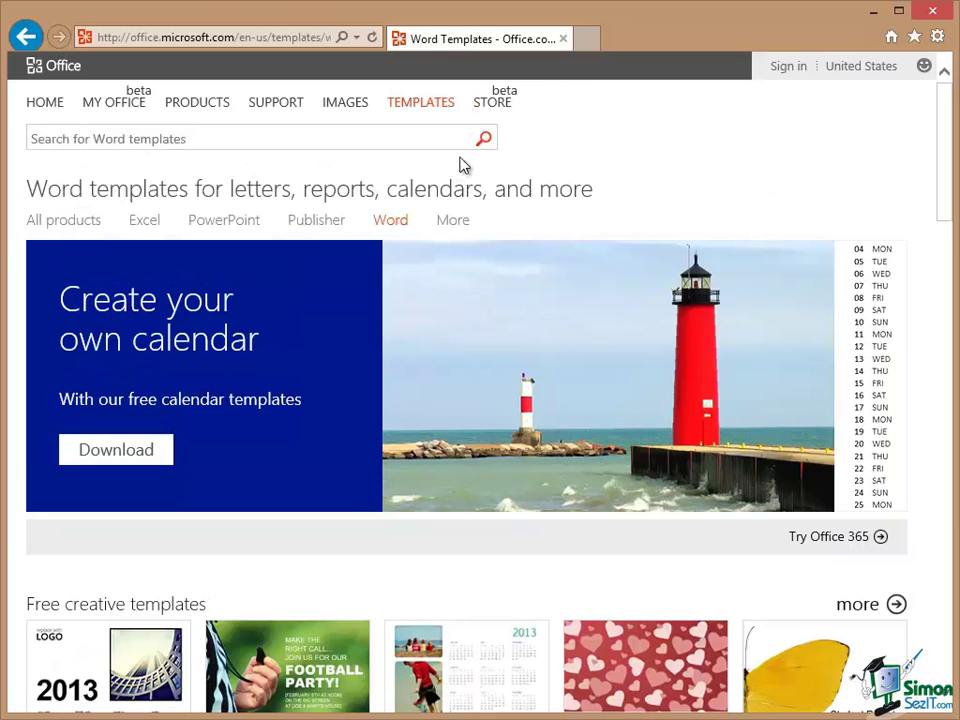
{"action": "left_click", "coordinate": [199, 139]}
{"action": "type", "text": "mail"}
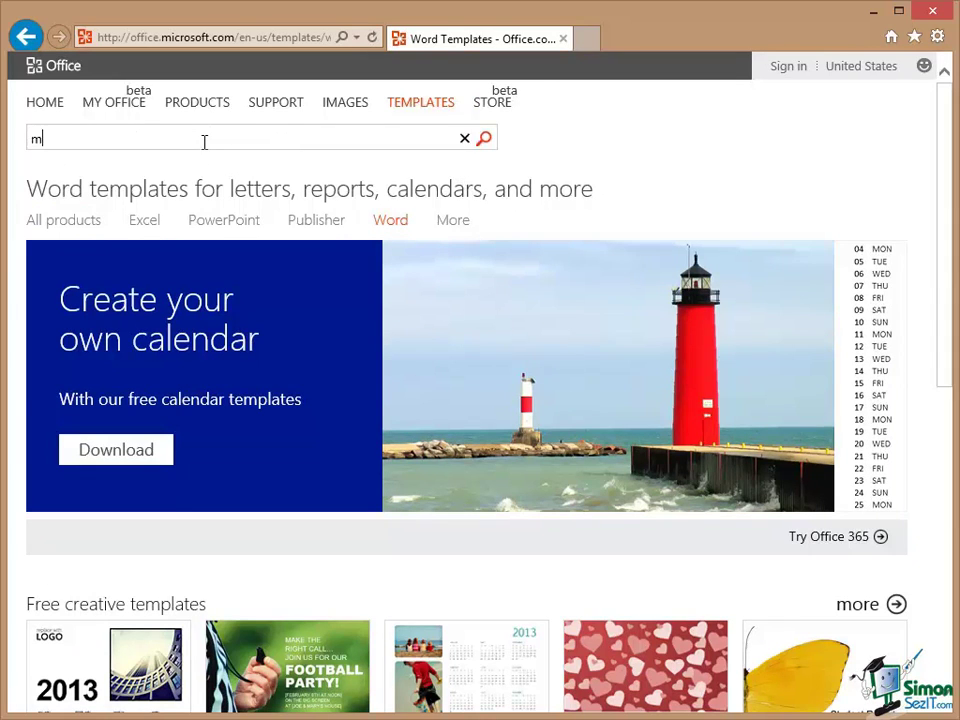
{"action": "type", "text": " merge"}
{"action": "left_click", "coordinate": [486, 140]}
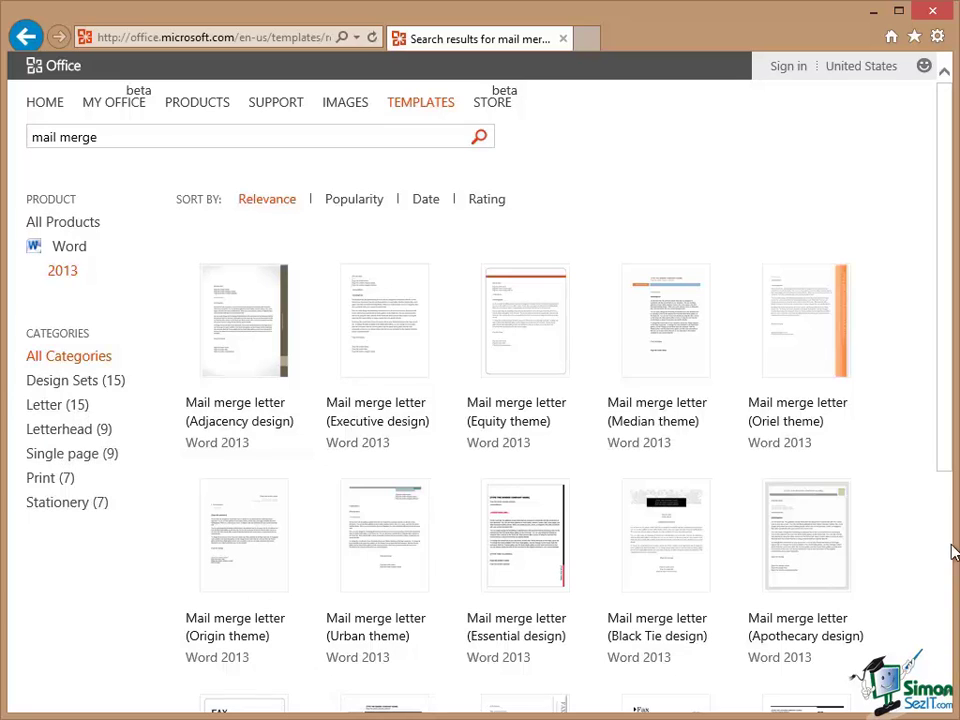
- Download the Mail merge letter (Equity theme) template, allowing the blocked pop-up once
{"action": "mouse_move", "coordinate": [557, 339]}
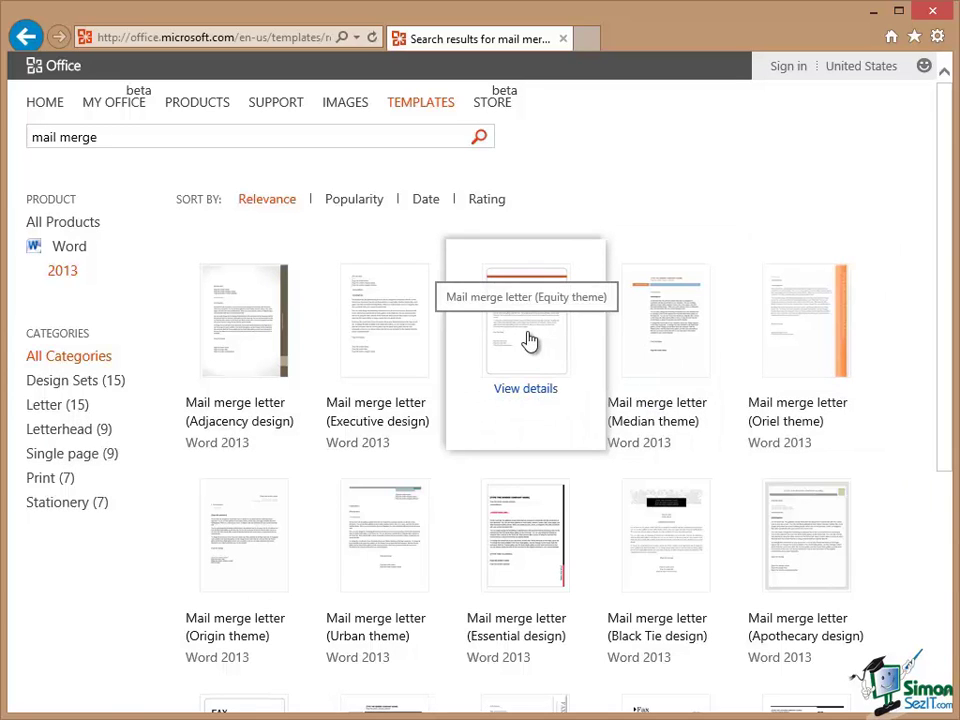
{"action": "left_click", "coordinate": [529, 341]}
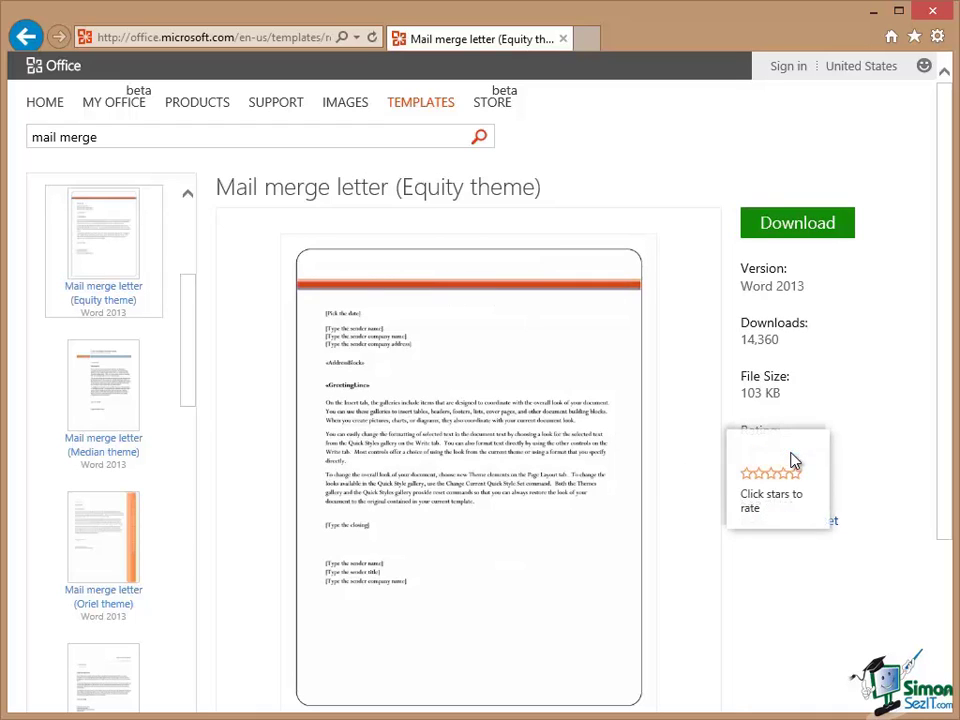
{"action": "left_click", "coordinate": [790, 230]}
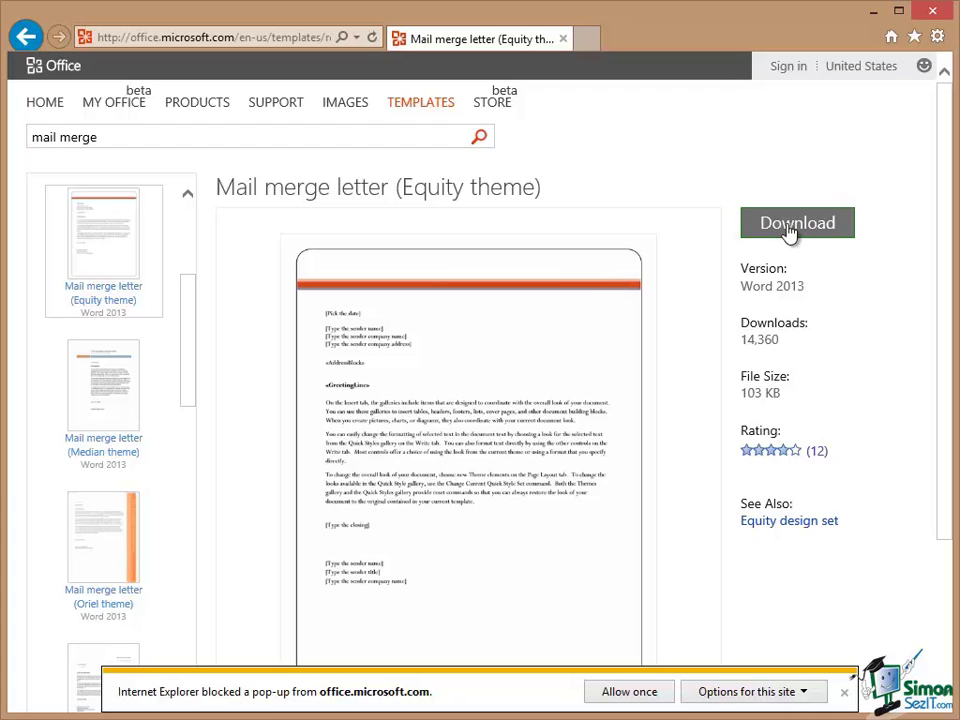
{"action": "left_click", "coordinate": [632, 691]}
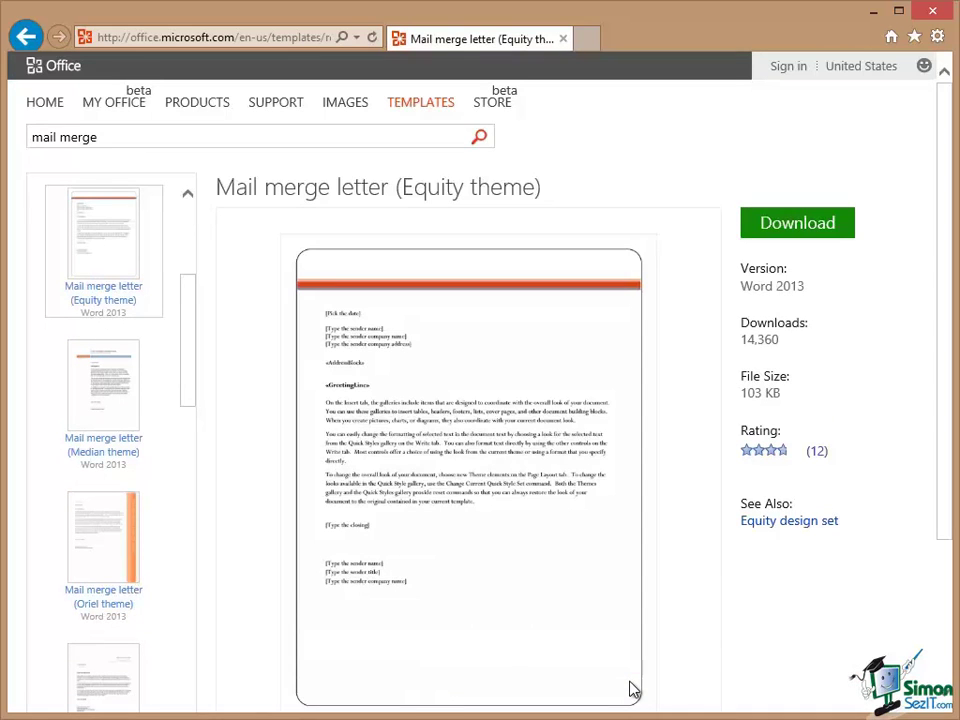
{"action": "left_click", "coordinate": [792, 225]}
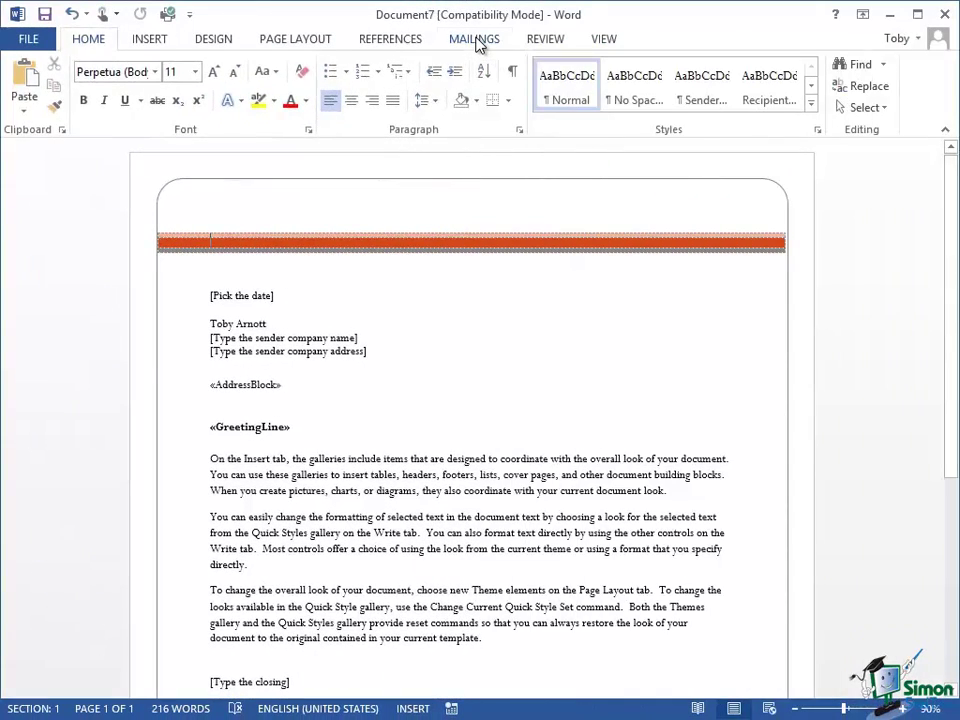
- Examine the downloaded Equity letter's placeholders and merge fields at 110% zoom and select the date placeholder
{"action": "left_click", "coordinate": [476, 40]}
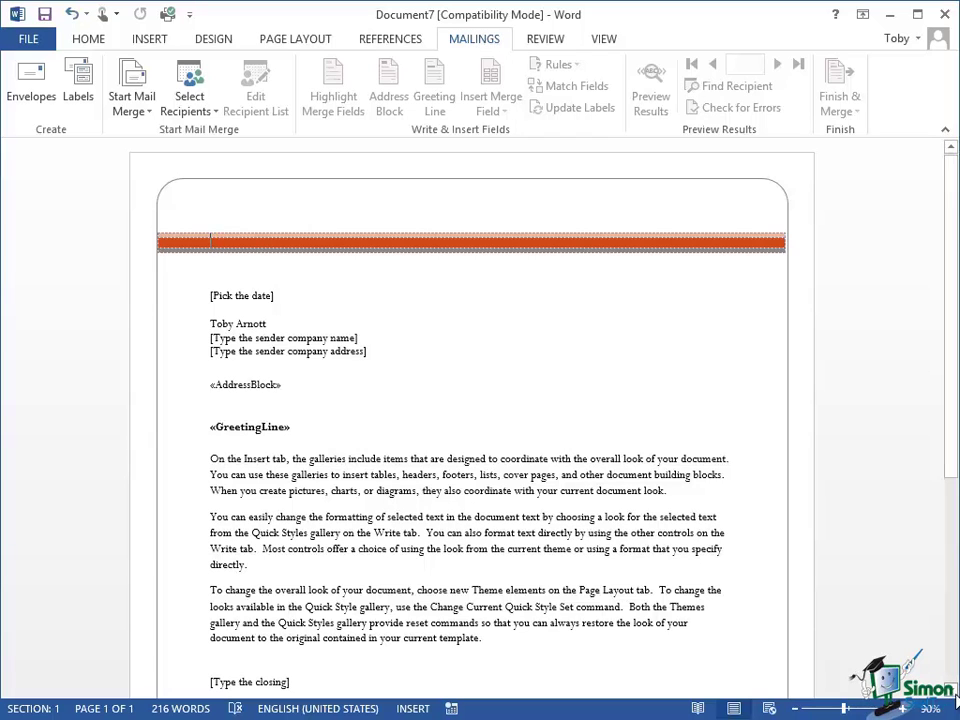
{"action": "scroll", "coordinate": [953, 695], "scroll_direction": "down", "scroll_amount": 1}
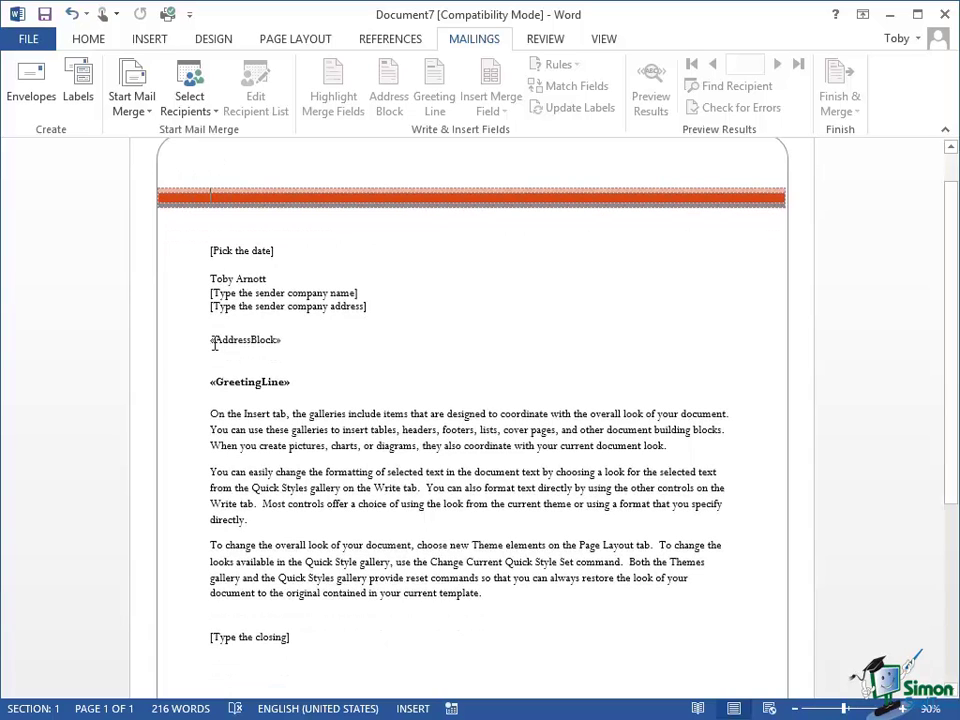
{"action": "left_click", "coordinate": [903, 708]}
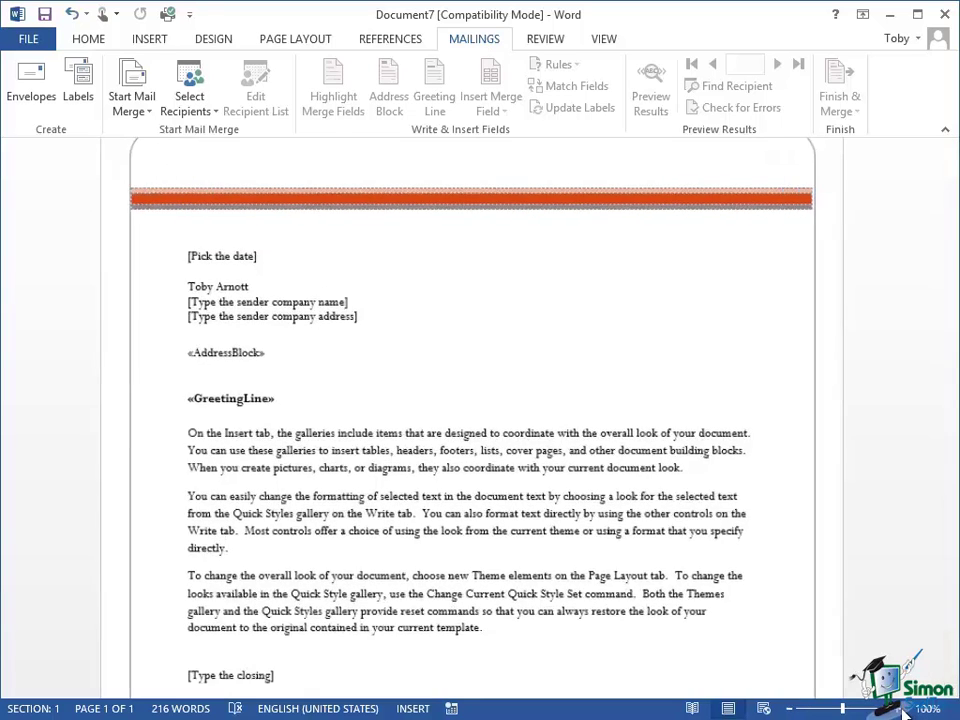
{"action": "left_click", "coordinate": [903, 708]}
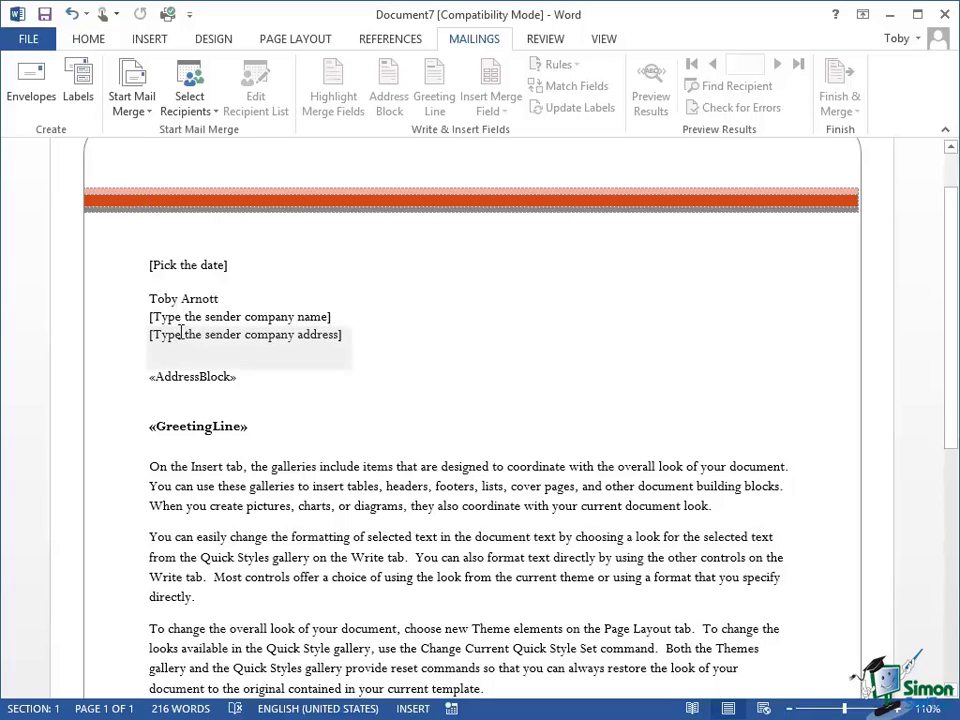
{"action": "left_click", "coordinate": [189, 265]}
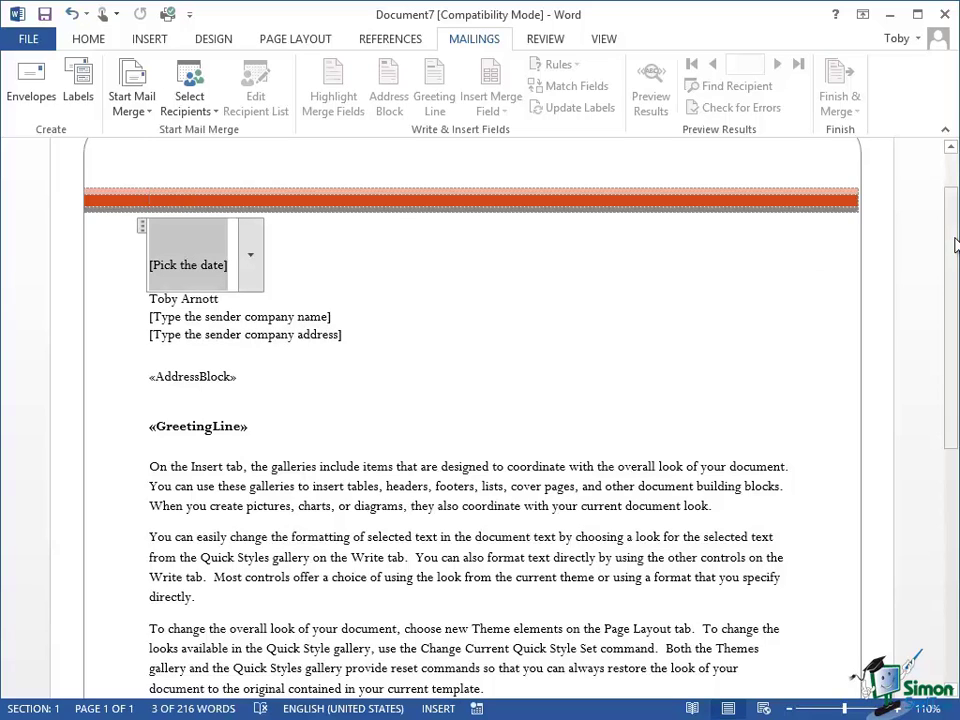
- Fill in the letter's date as 1/10/2013 and the sender company name as Acme Engineering Inc
{"action": "type", "text": "1/1"}
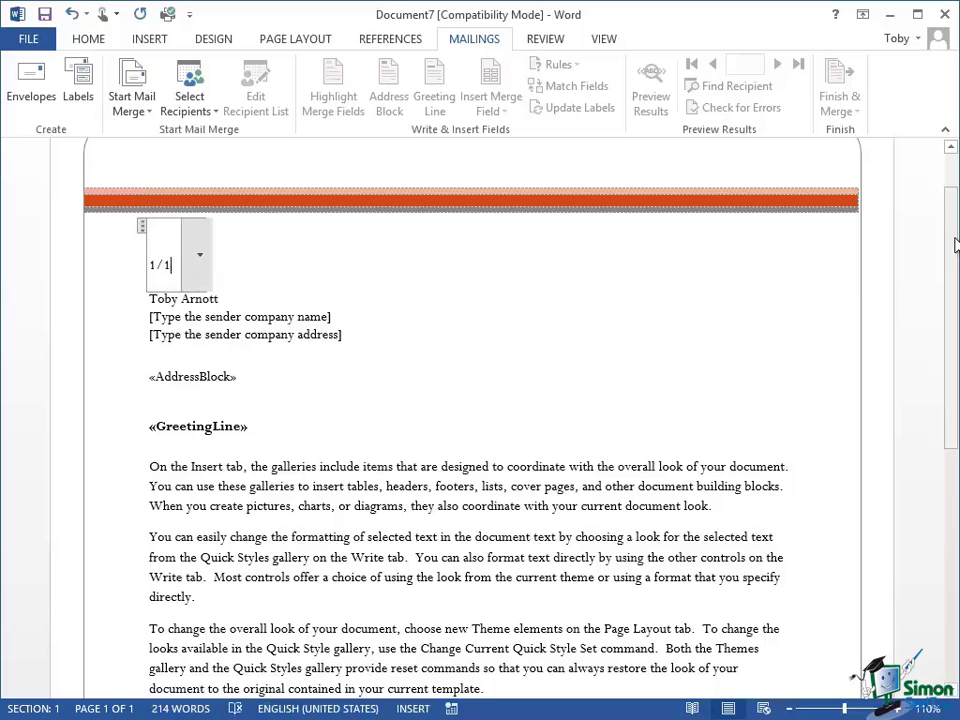
{"action": "type", "text": "0/2013"}
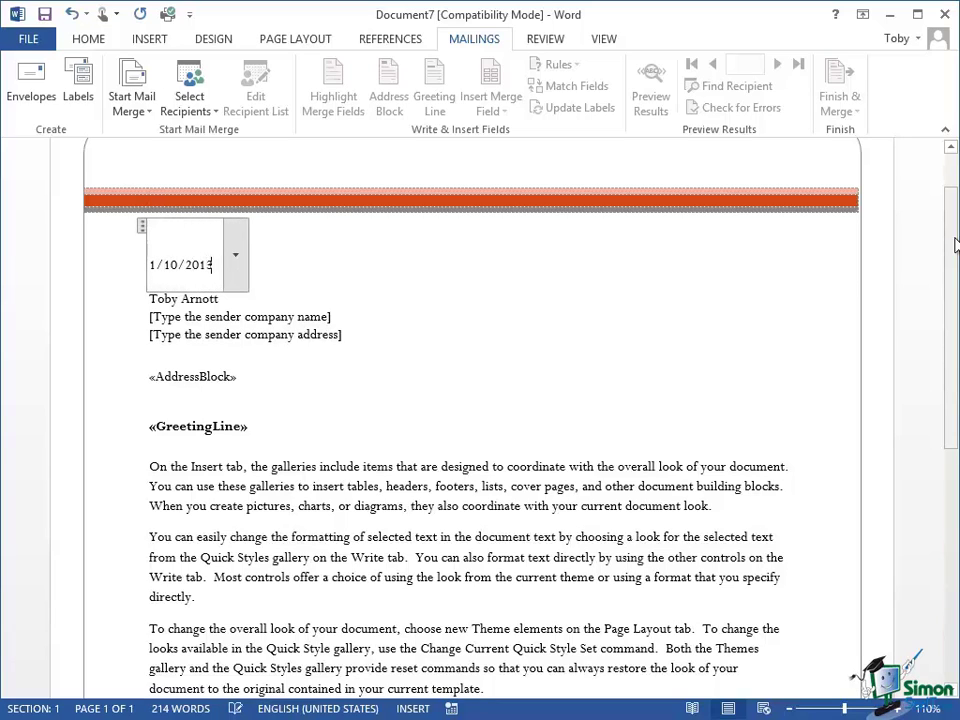
{"action": "left_click", "coordinate": [261, 318]}
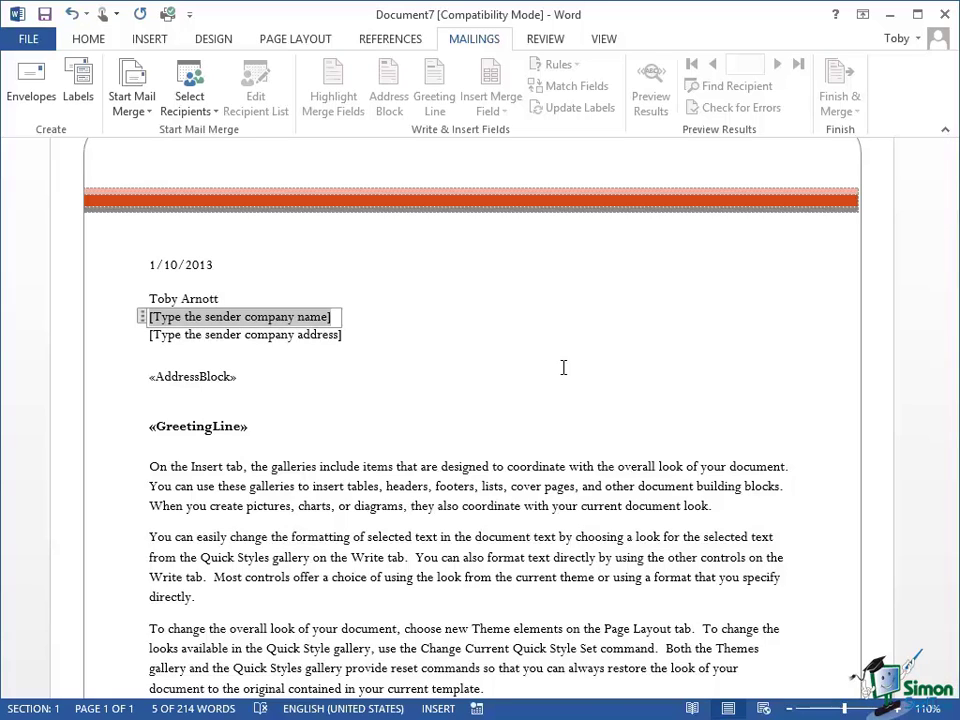
{"action": "type", "text": "Acme Engineering I"}
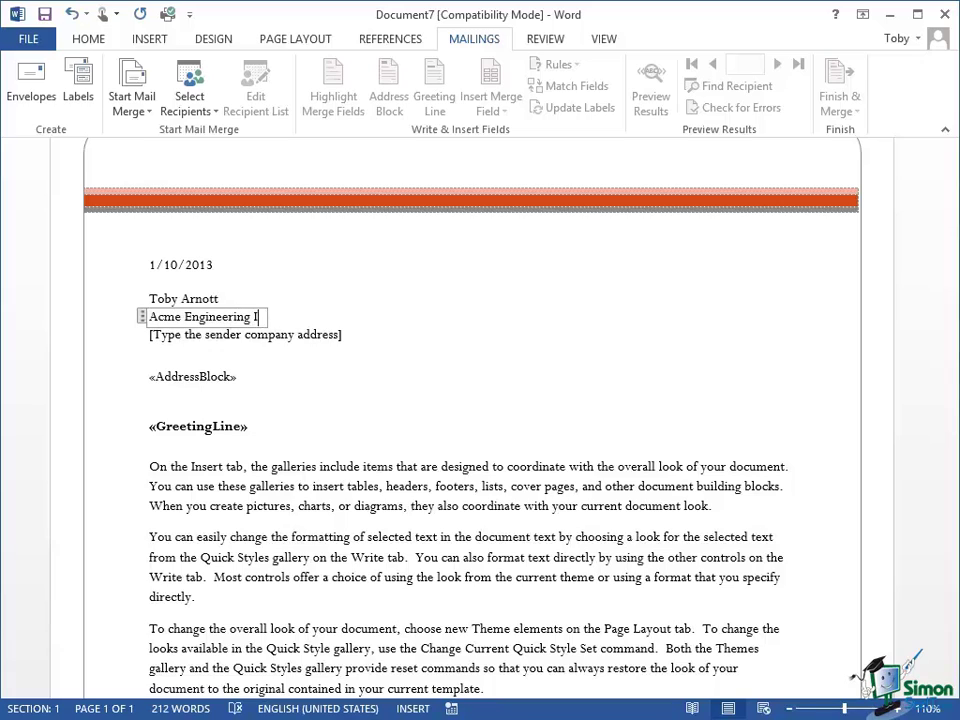
{"action": "type", "text": "nc"}
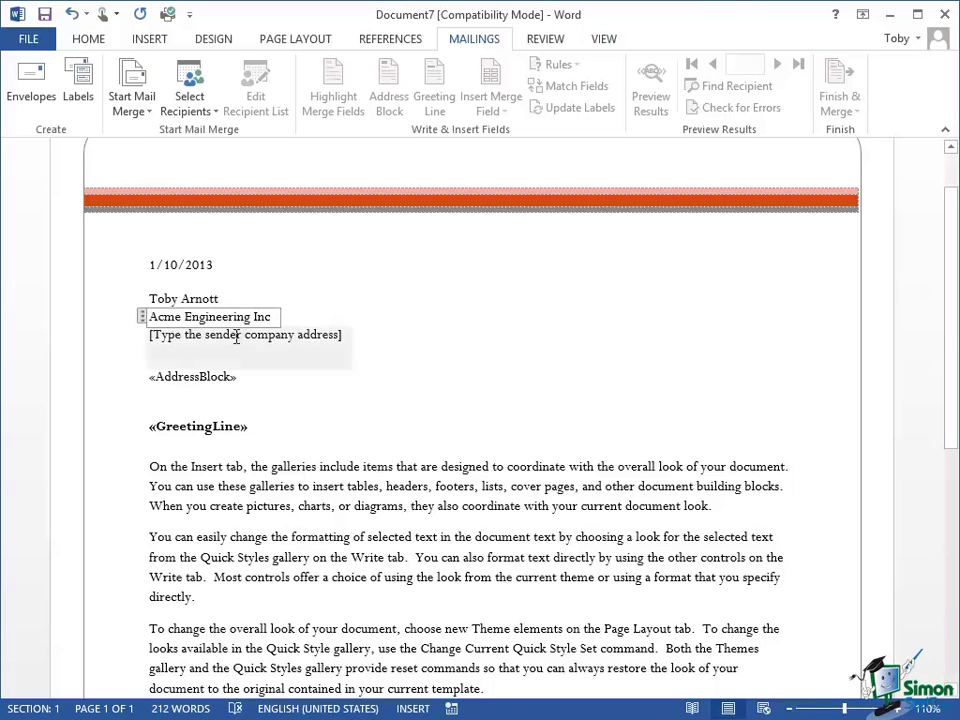
- Fill in the sender company's address and enter the closing "With best wishes" at the end of the letter
{"action": "left_click", "coordinate": [236, 337]}
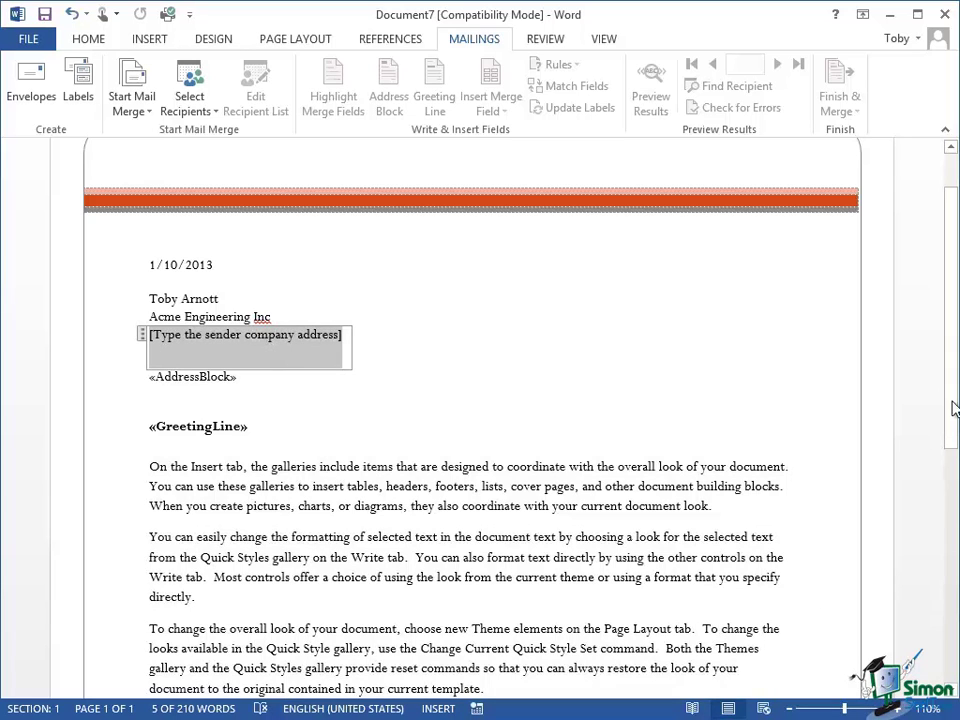
{"action": "scroll", "coordinate": [953, 400], "scroll_direction": "down", "scroll_amount": 6}
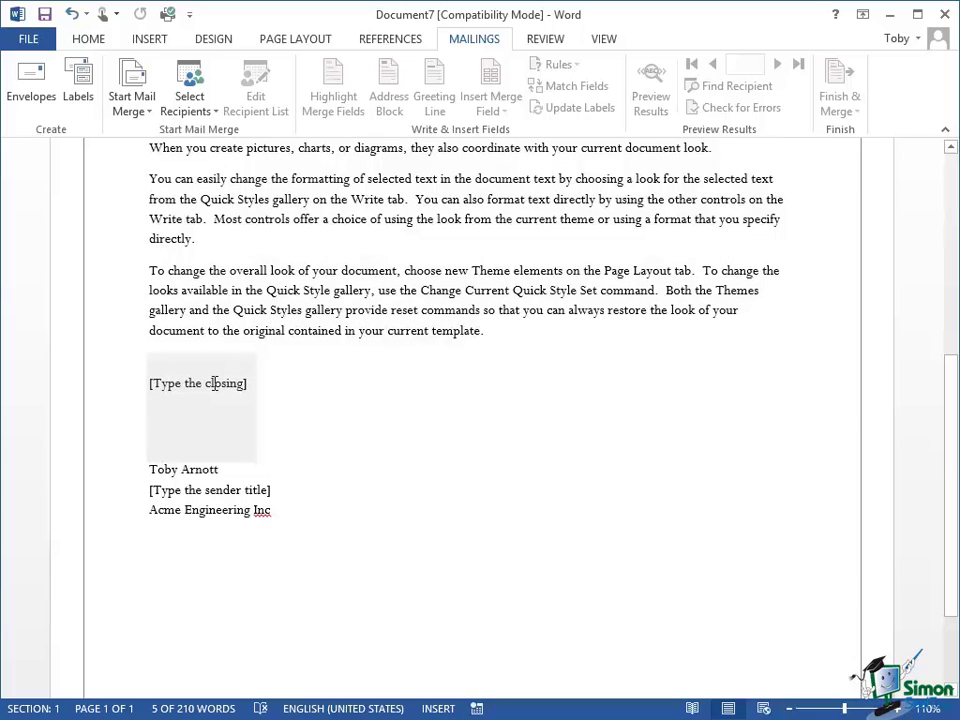
{"action": "left_click", "coordinate": [950, 148]}
{"action": "left_click", "coordinate": [950, 148]}
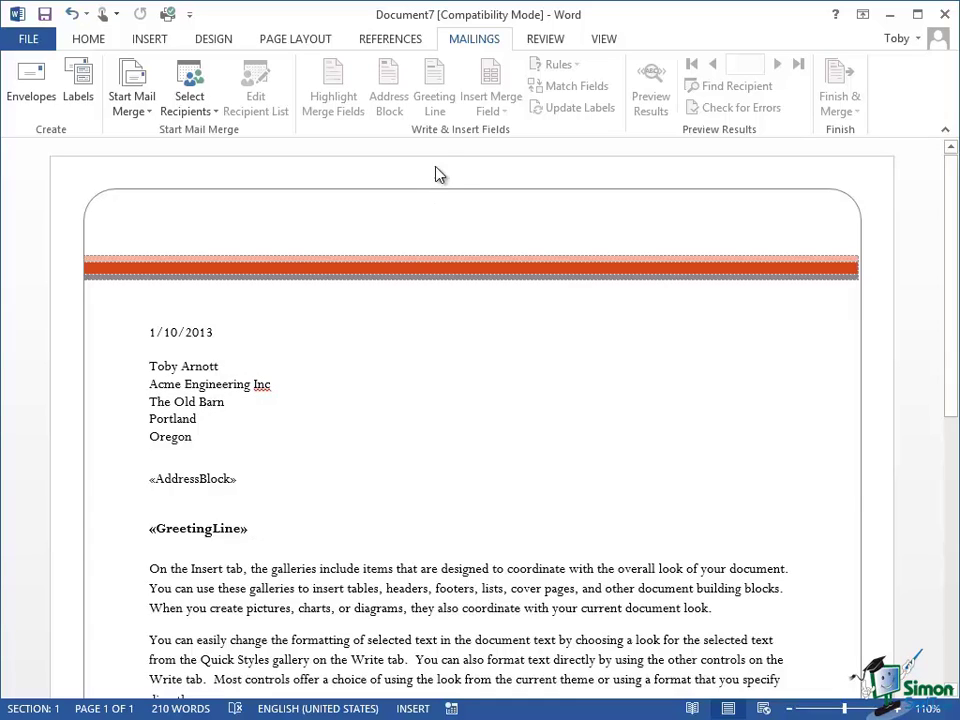
- Use the existing list ssi-word2013-example-16.mdb from the SSI-Word-Example-Files folder as the merge recipients
{"action": "left_click", "coordinate": [190, 113]}
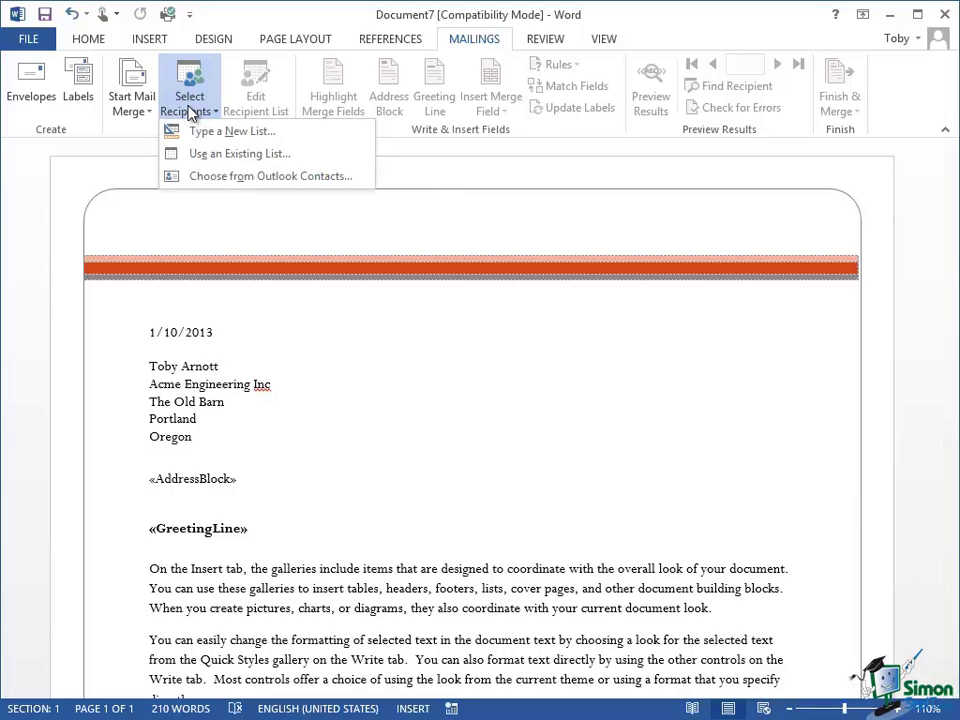
{"action": "left_click", "coordinate": [226, 156]}
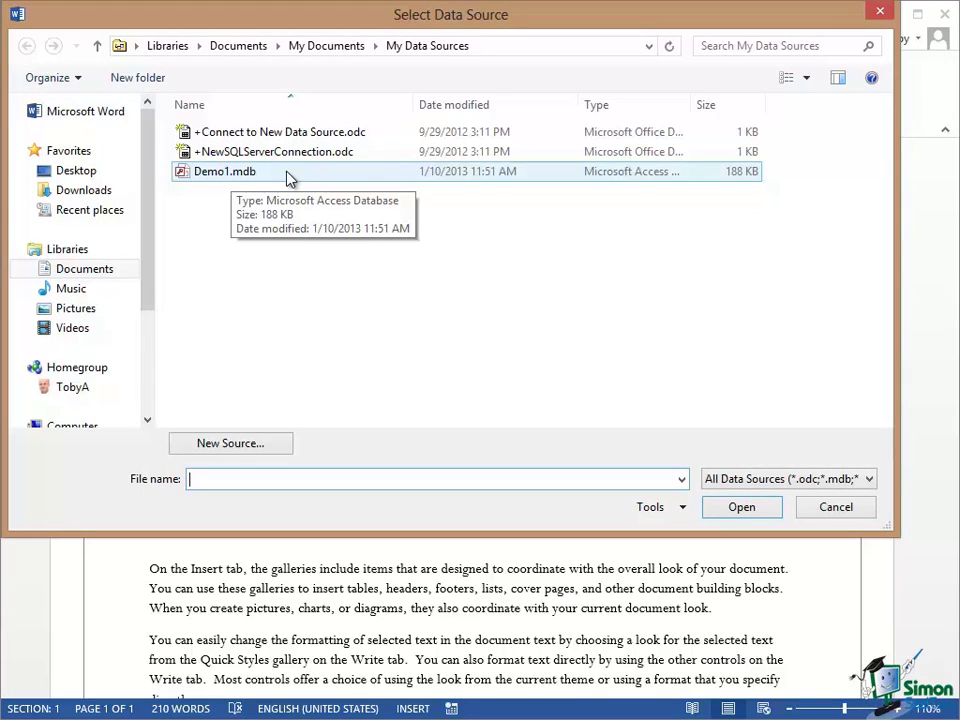
{"action": "left_click", "coordinate": [241, 50]}
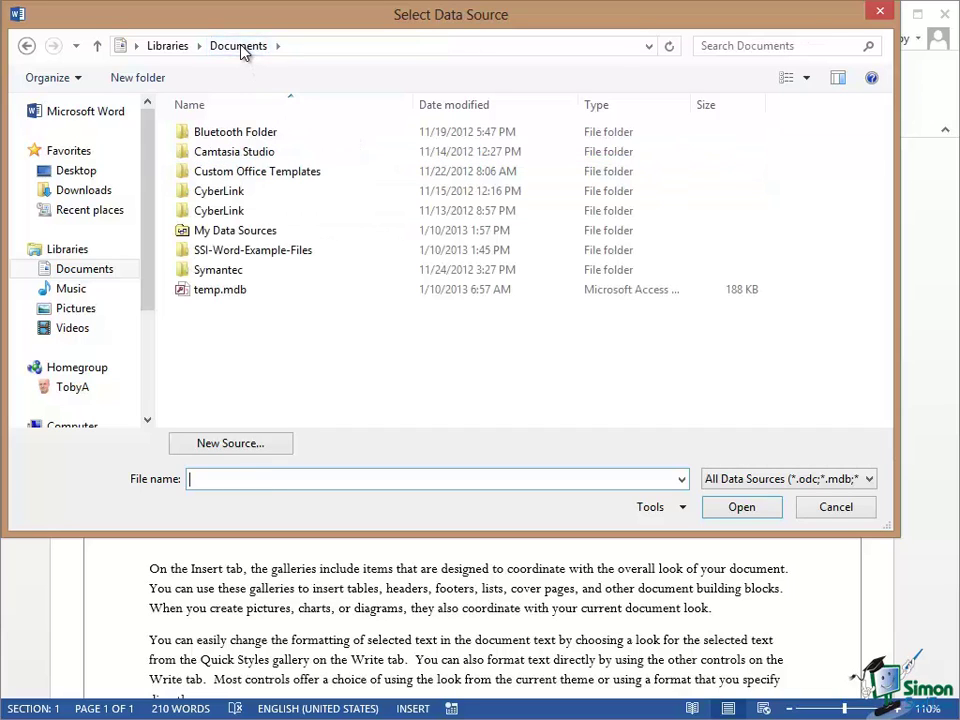
{"action": "double_click", "coordinate": [221, 254]}
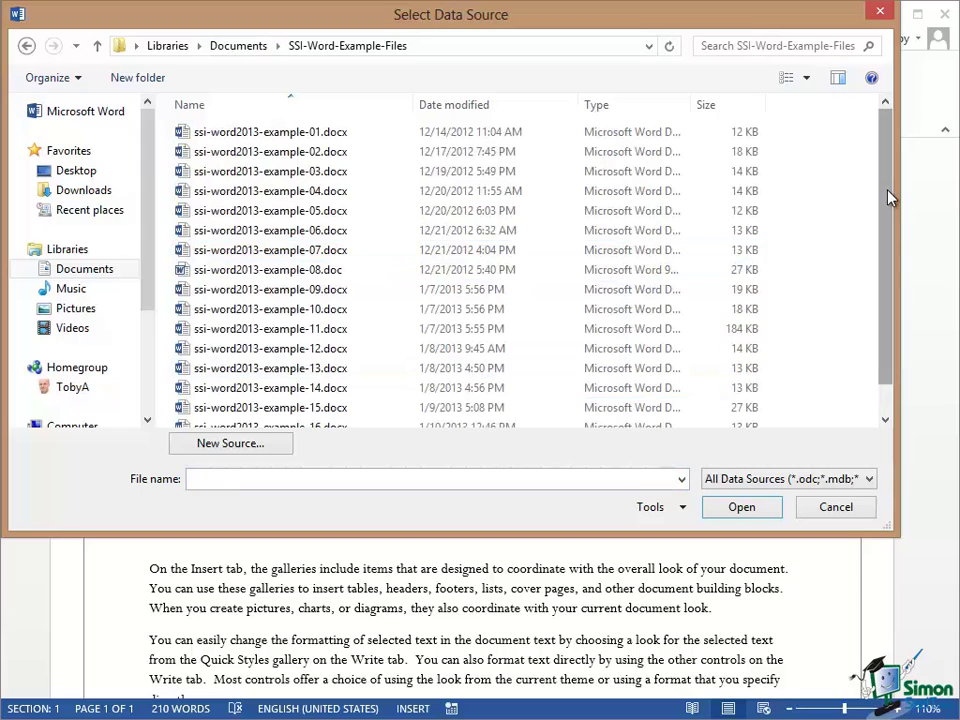
{"action": "left_click_drag", "start_coordinate": [887, 197], "coordinate": [893, 260]}
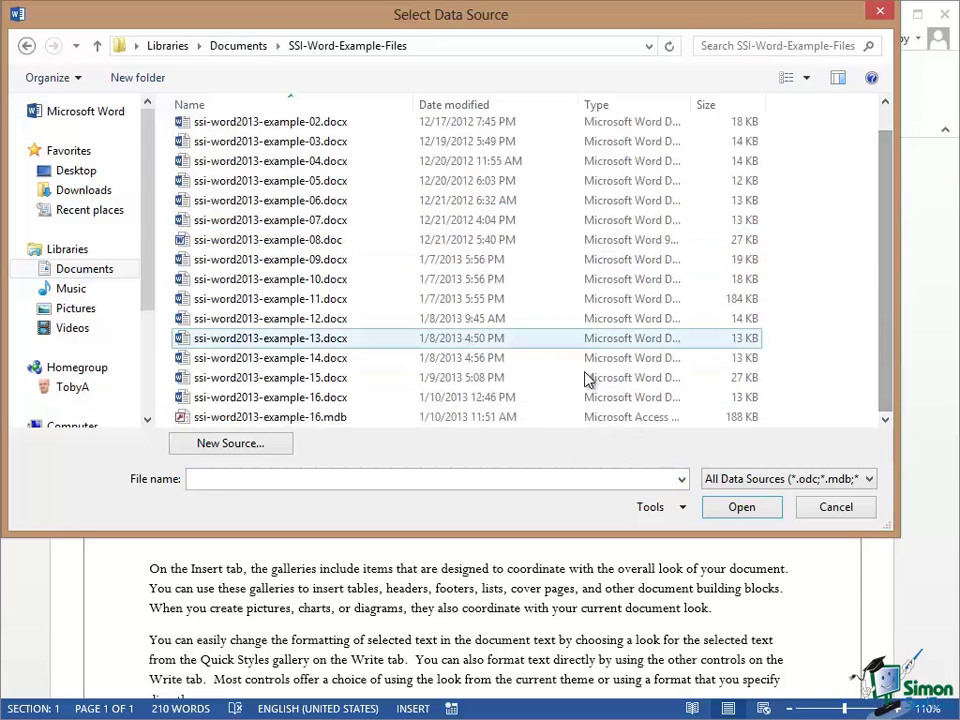
{"action": "double_click", "coordinate": [331, 418]}
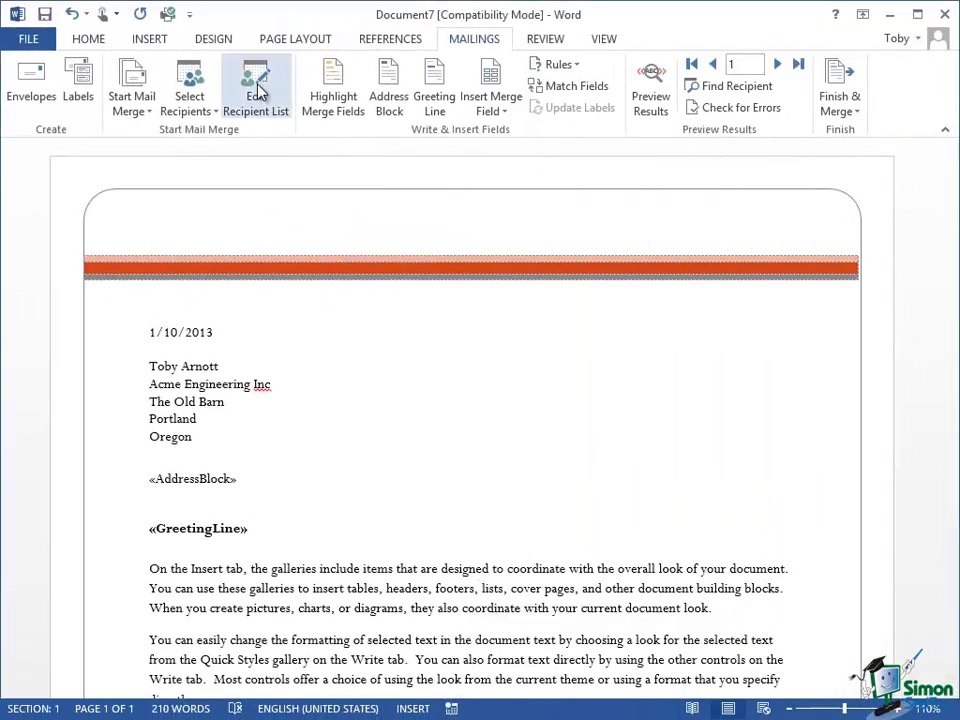
- Review the mail merge recipient list across to its Salutation column, comparing it with the letter's greeting line
{"action": "left_click", "coordinate": [257, 86]}
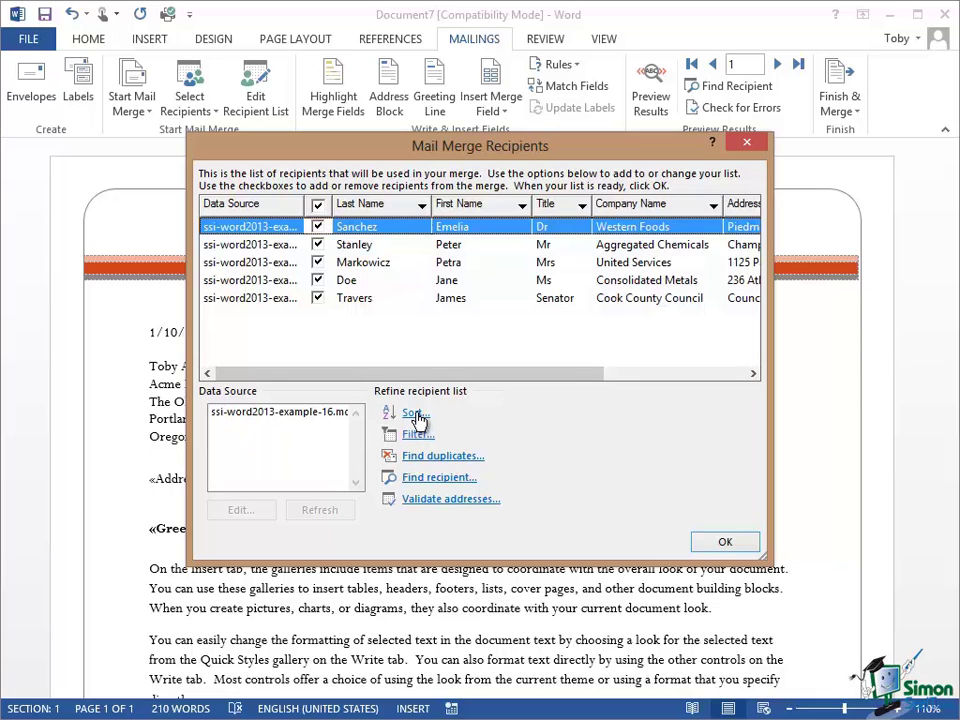
{"action": "left_click_drag", "start_coordinate": [343, 377], "coordinate": [352, 378]}
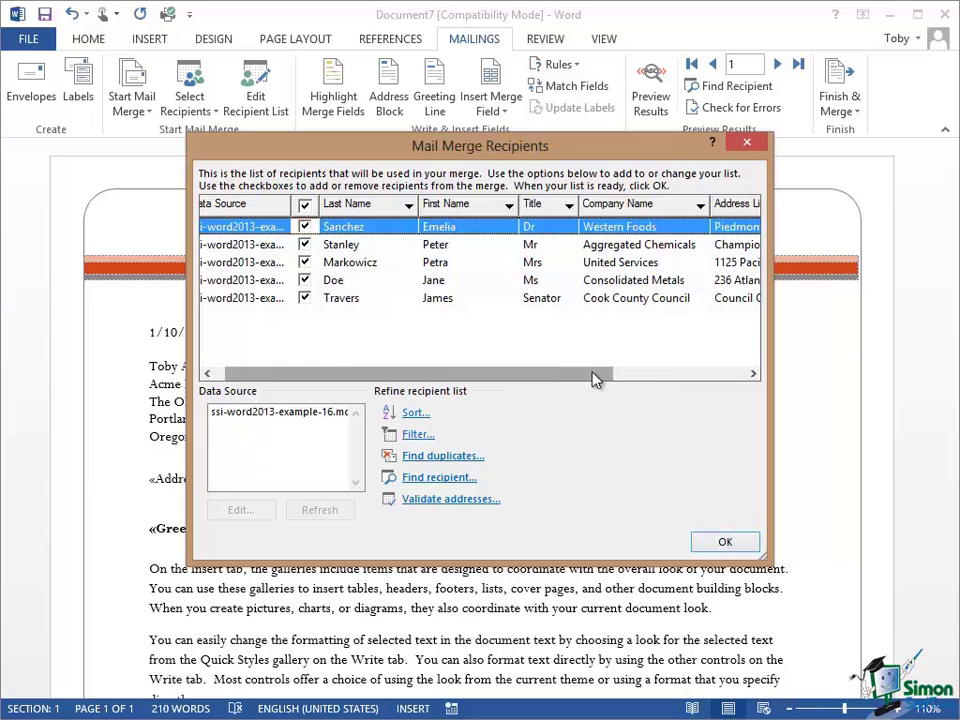
{"action": "left_click_drag", "start_coordinate": [632, 375], "coordinate": [745, 377]}
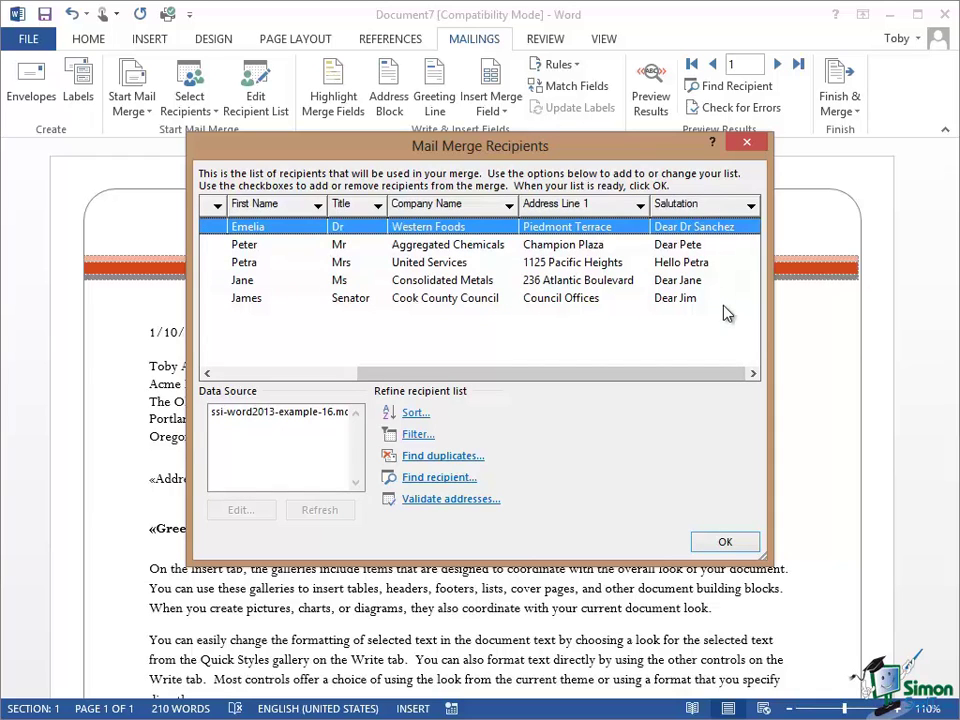
{"action": "left_click_drag", "start_coordinate": [468, 140], "coordinate": [628, 50]}
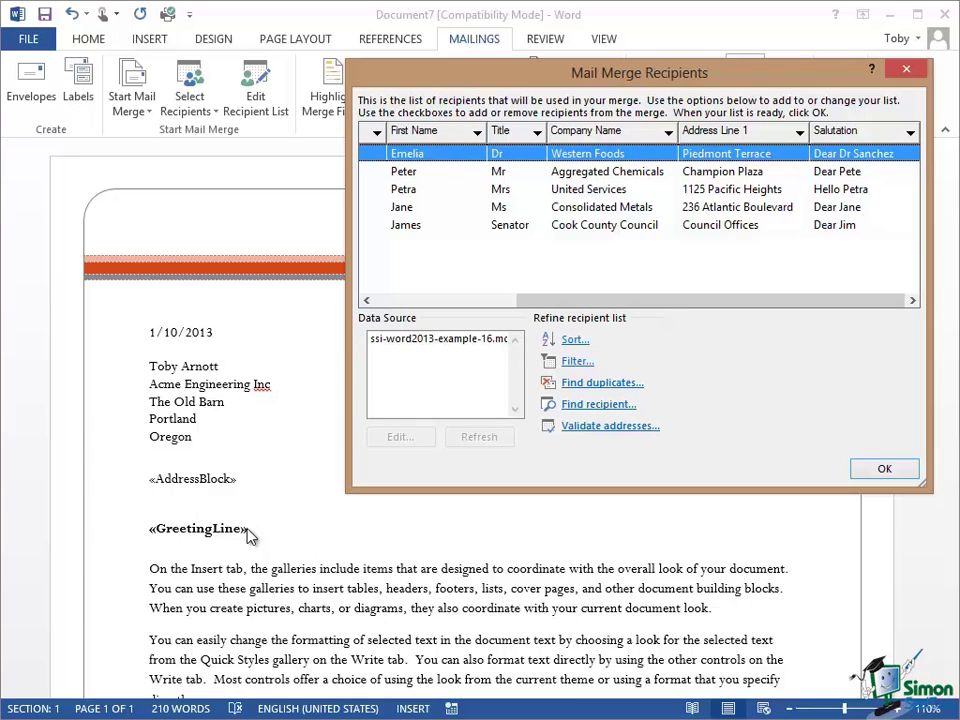
{"action": "left_click", "coordinate": [887, 471]}
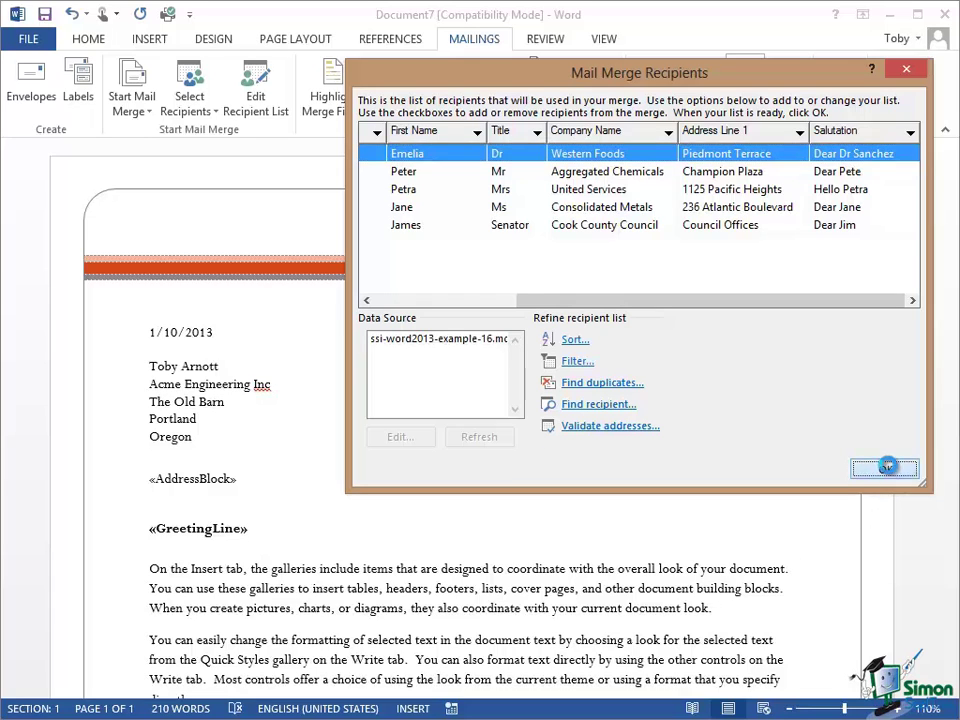
- Replace the GreetingLine field with the Salutation merge field and make it bold
{"action": "left_click_drag", "start_coordinate": [250, 528], "coordinate": [146, 531]}
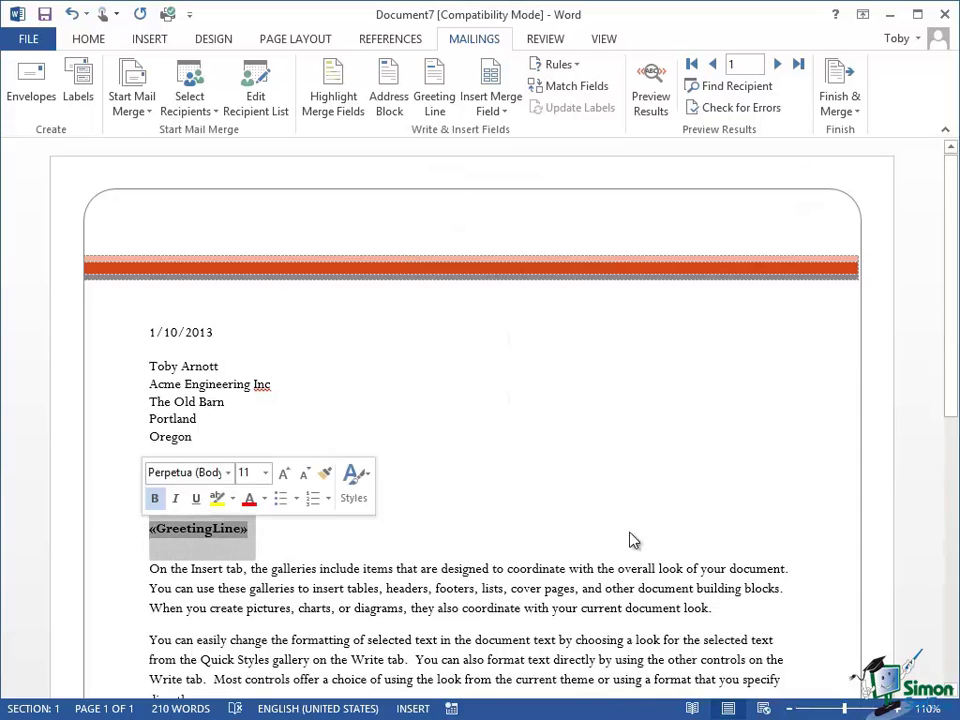
{"action": "key", "text": "Delete"}
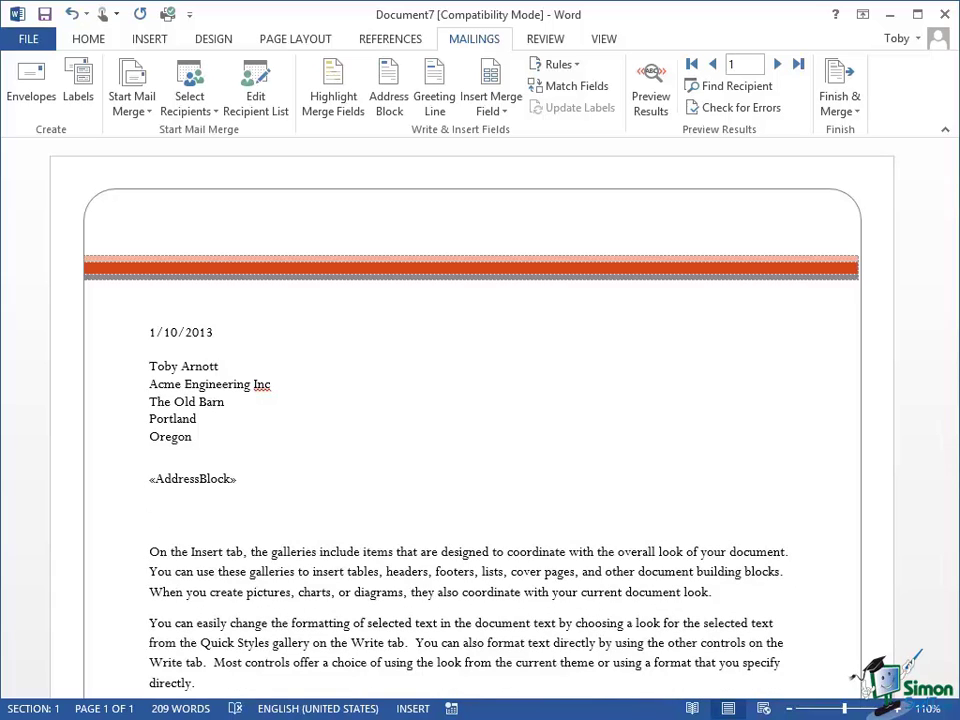
{"action": "left_click", "coordinate": [502, 115]}
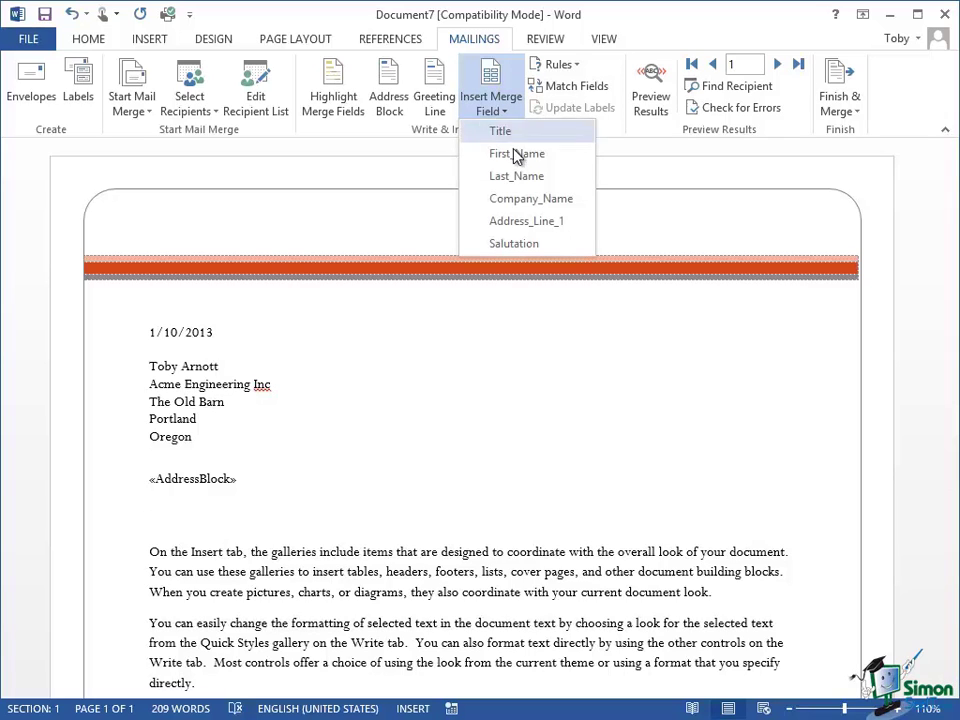
{"action": "left_click", "coordinate": [512, 243]}
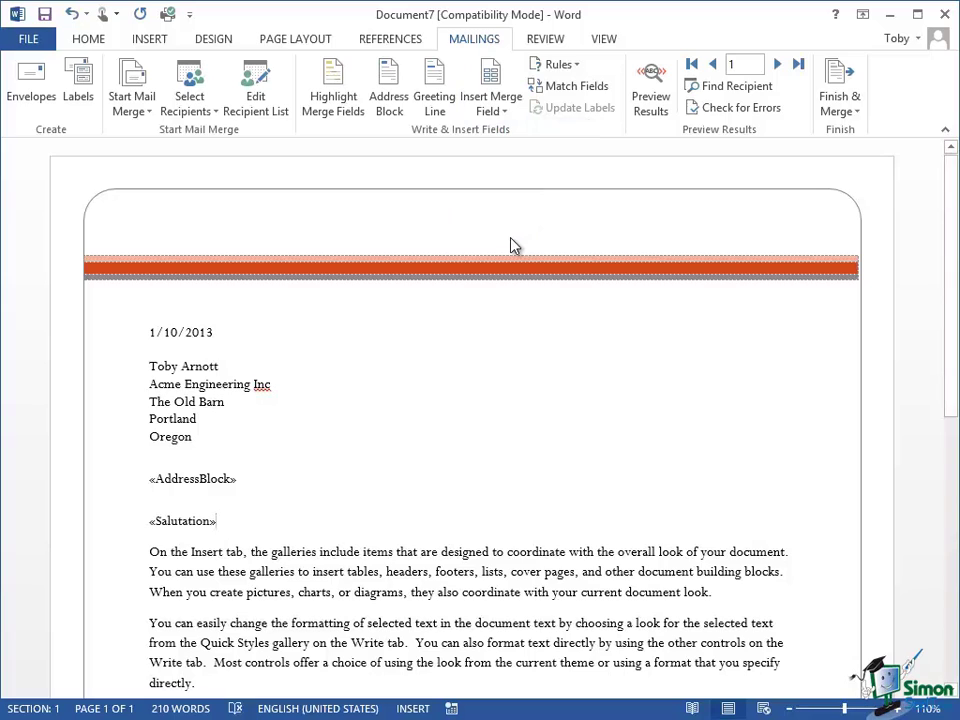
{"action": "left_click", "coordinate": [88, 523]}
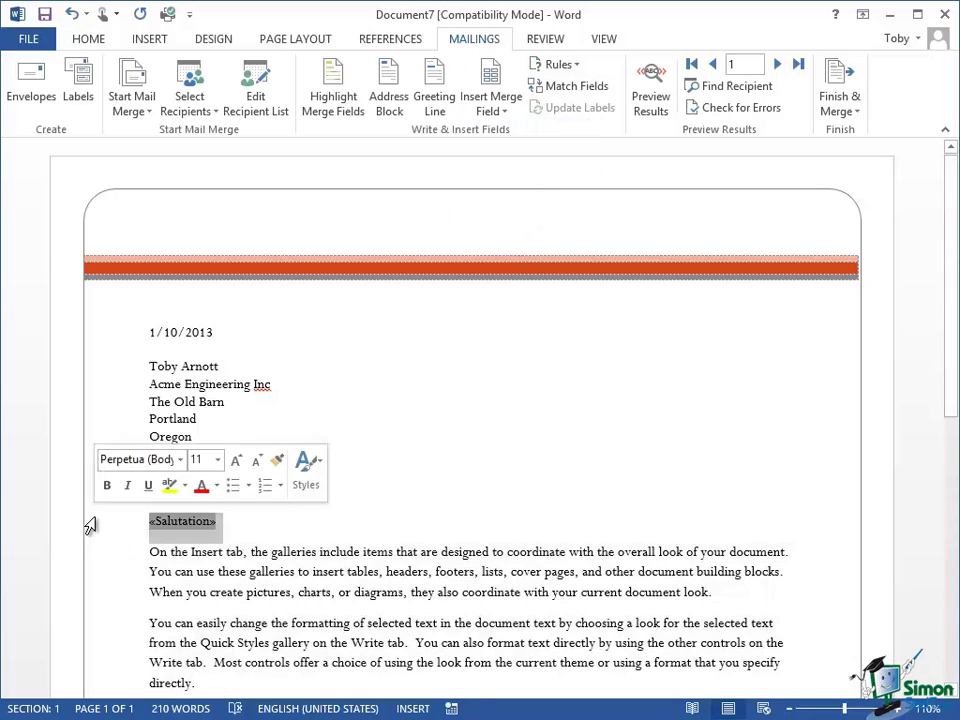
{"action": "left_click", "coordinate": [93, 40]}
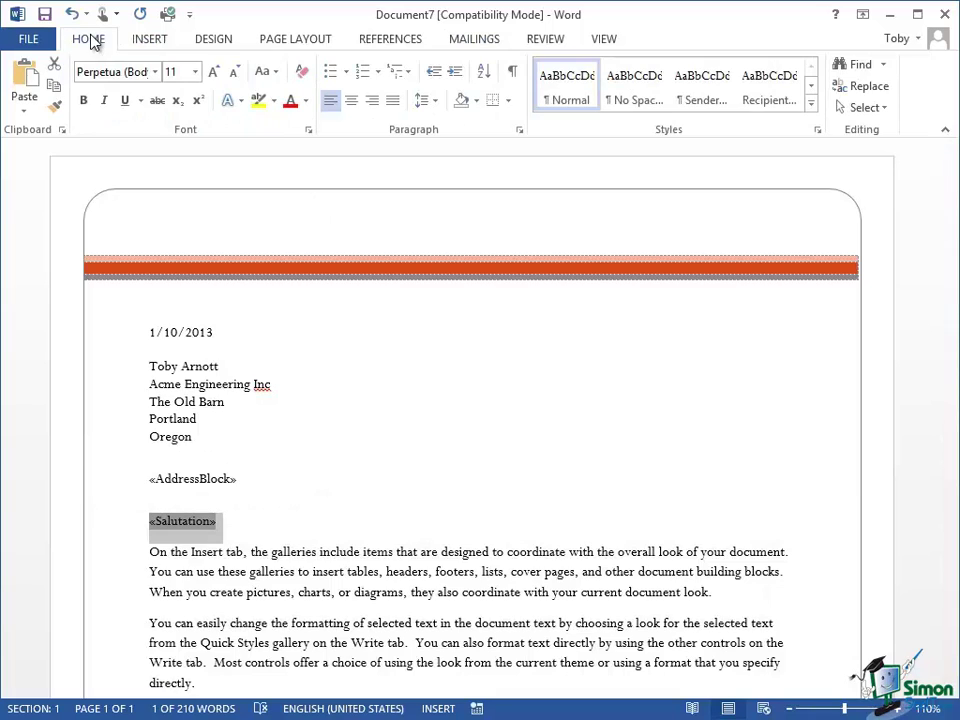
{"action": "left_click", "coordinate": [84, 100]}
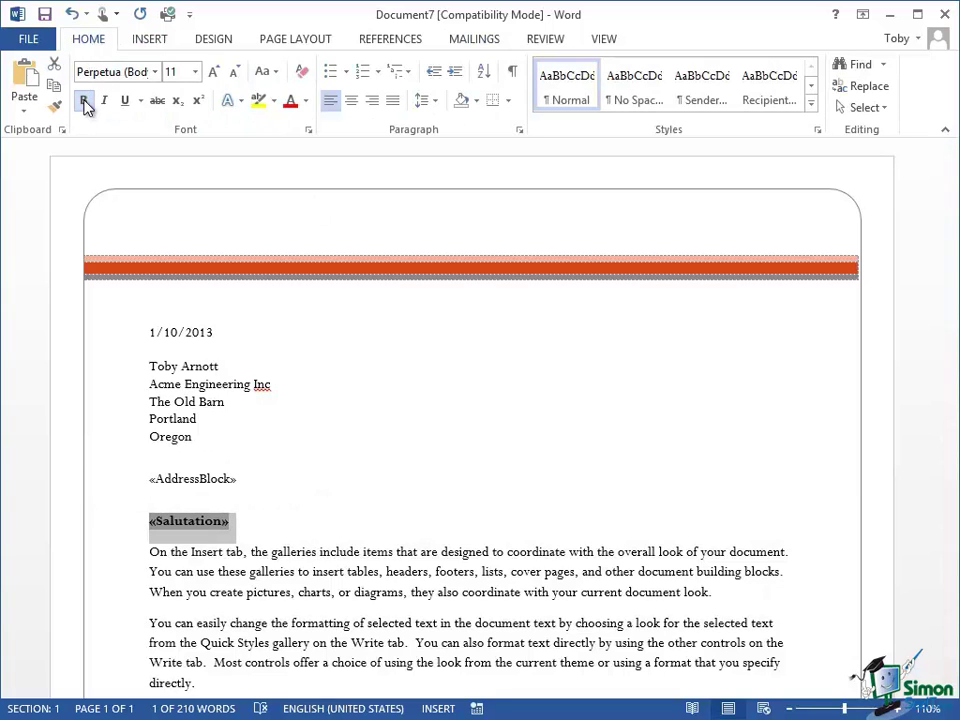
- Preview the merged letters at 90% zoom, going through the first three recipients
{"action": "left_click", "coordinate": [474, 40]}
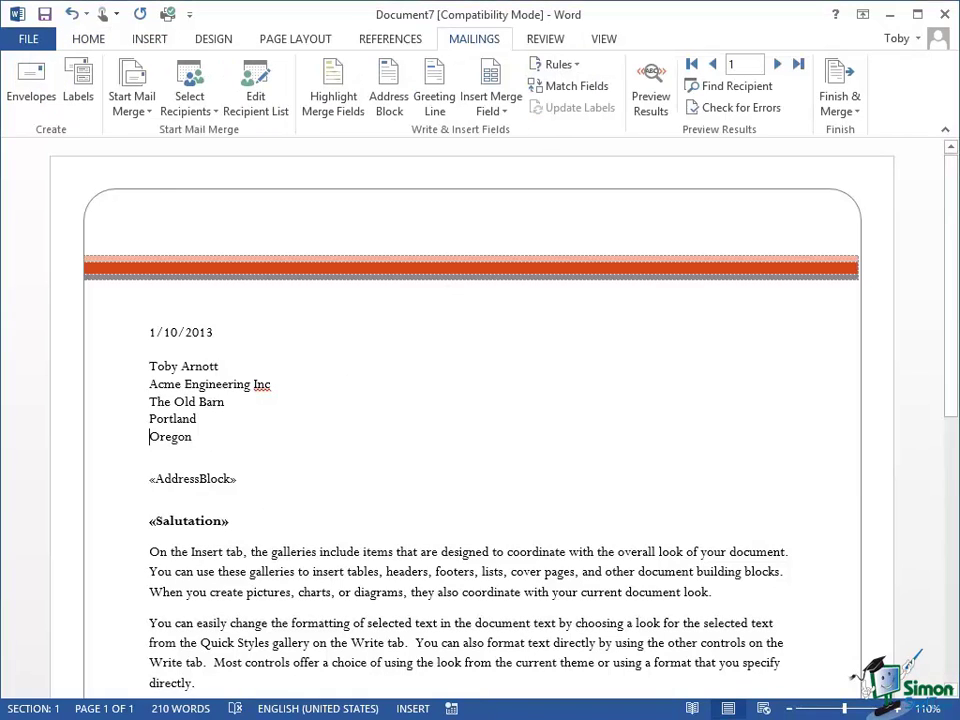
{"action": "left_click", "coordinate": [650, 100]}
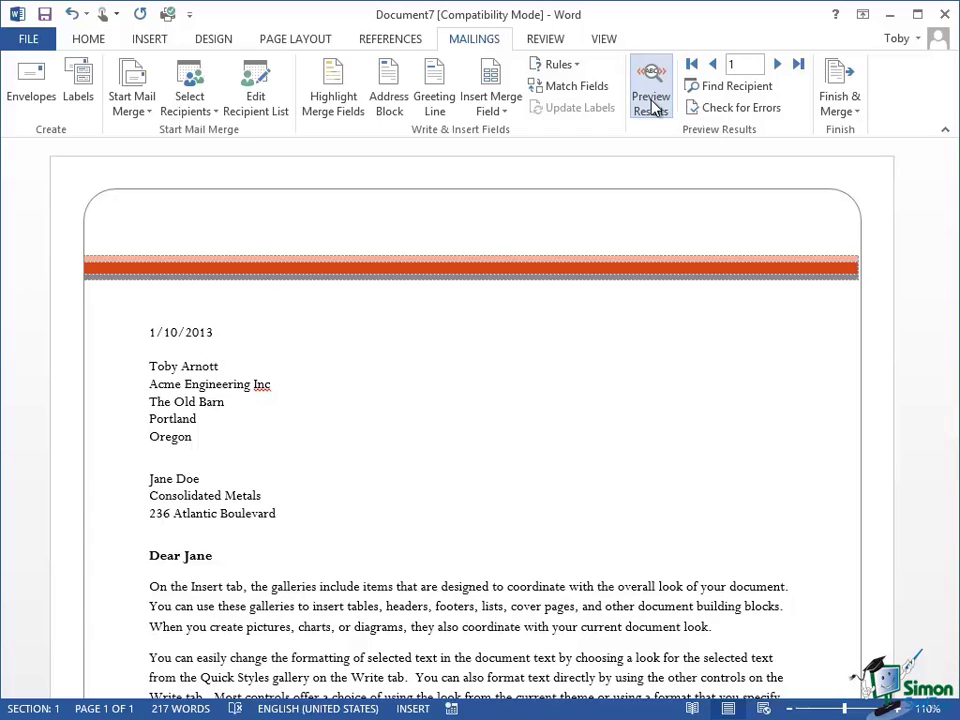
{"action": "left_click", "coordinate": [788, 709]}
{"action": "left_click", "coordinate": [788, 709]}
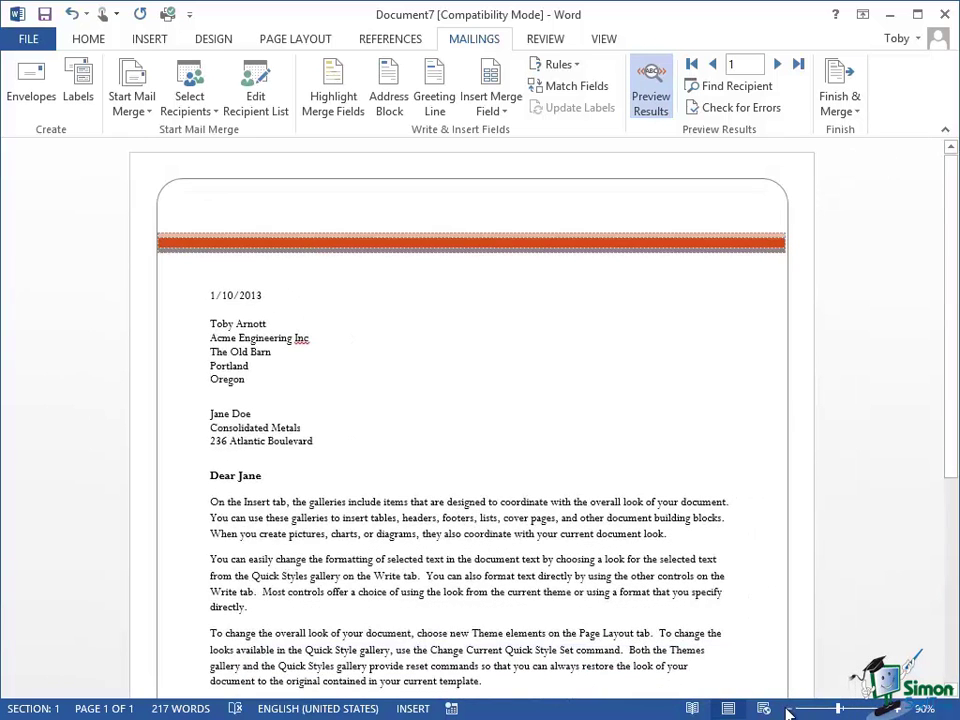
{"action": "left_click", "coordinate": [952, 697]}
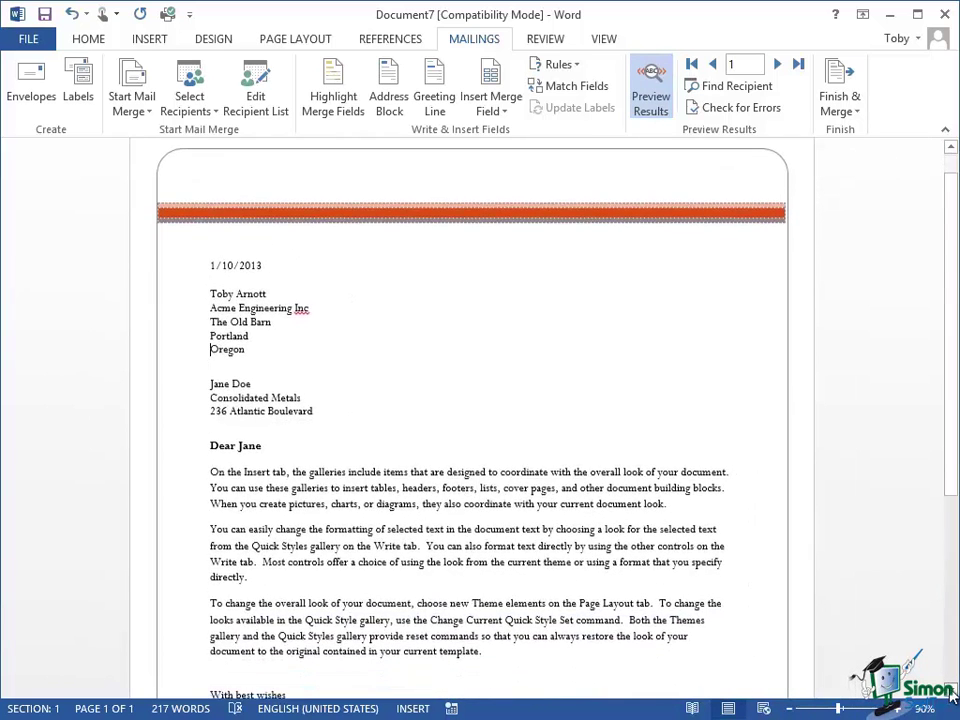
{"action": "left_click", "coordinate": [952, 697]}
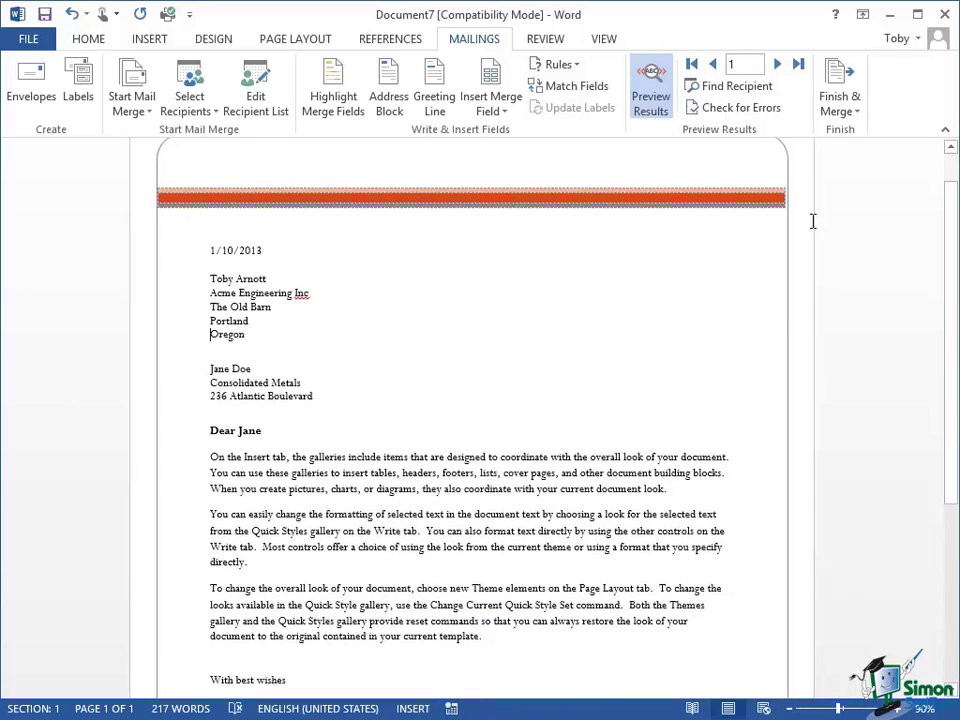
{"action": "left_click", "coordinate": [779, 64]}
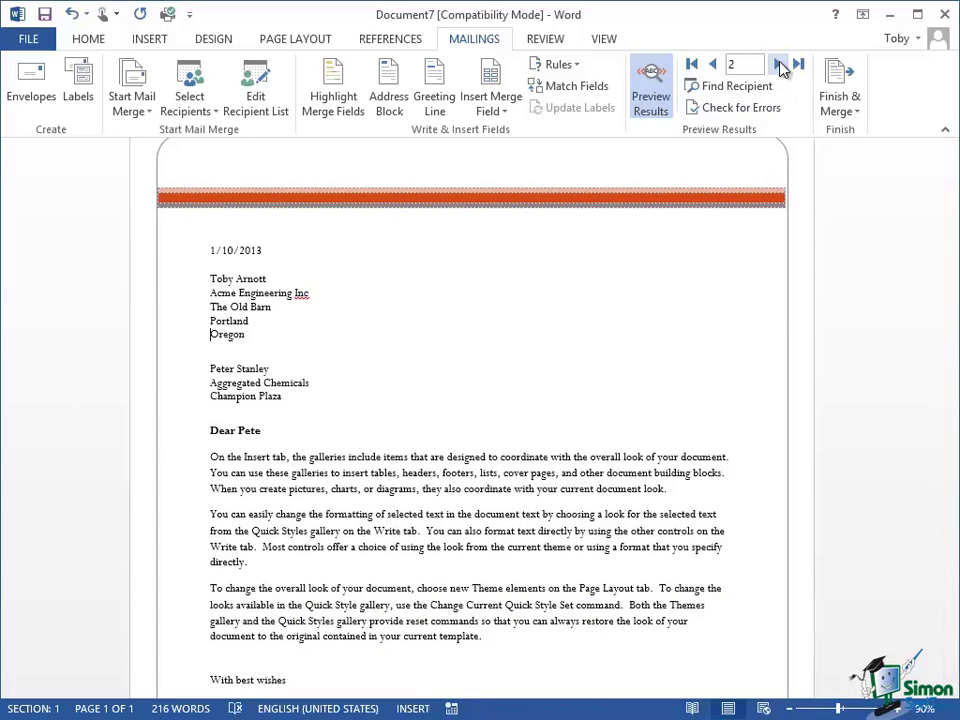
{"action": "left_click", "coordinate": [779, 64]}
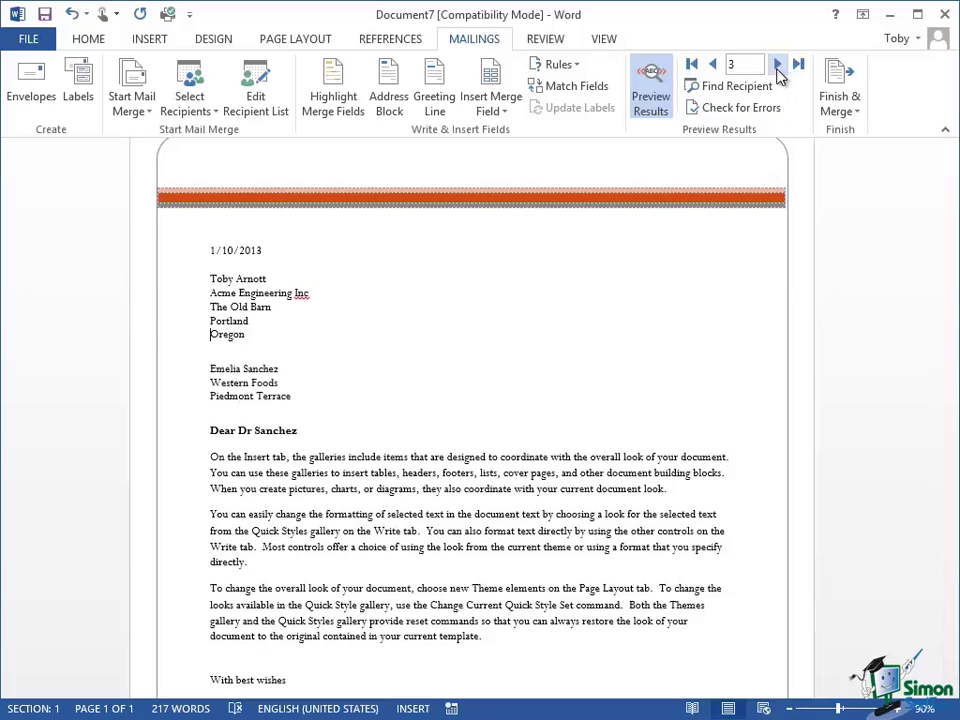